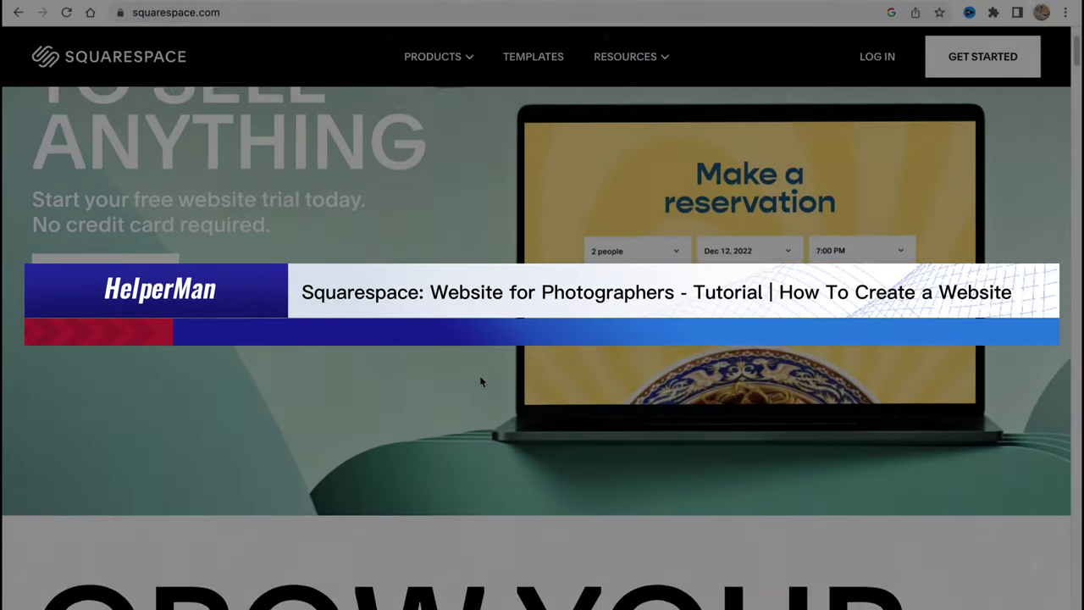
# - Browse the Squarespace homepage and its list of product offerings
pyautogui.scroll(-5, 480, 381)
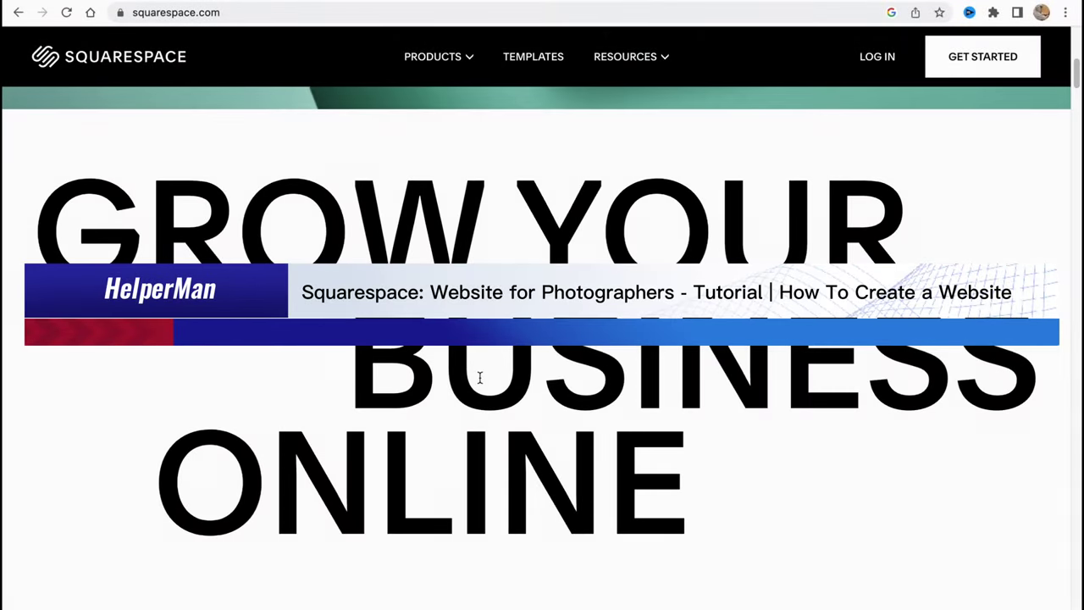
pyautogui.scroll(-6, 481, 379)
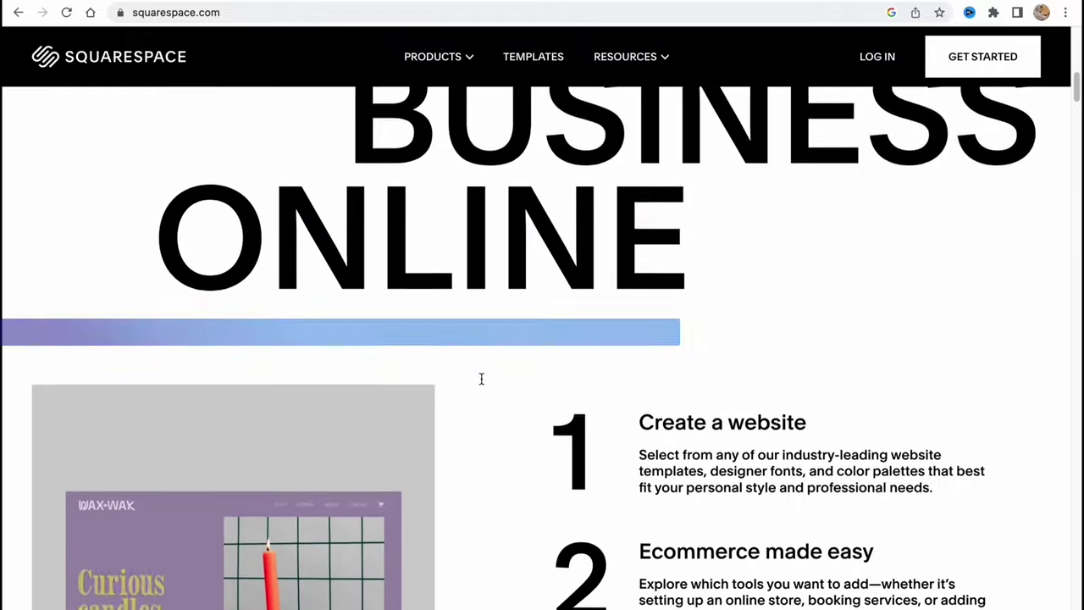
pyautogui.scroll(7, 480, 379)
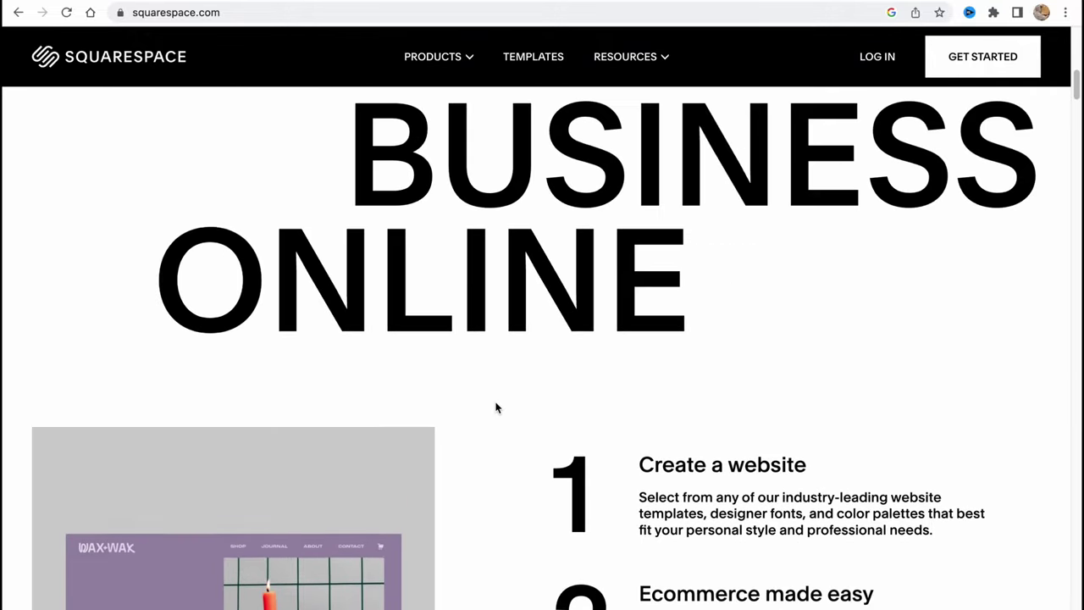
pyautogui.scroll(5, 495, 404)
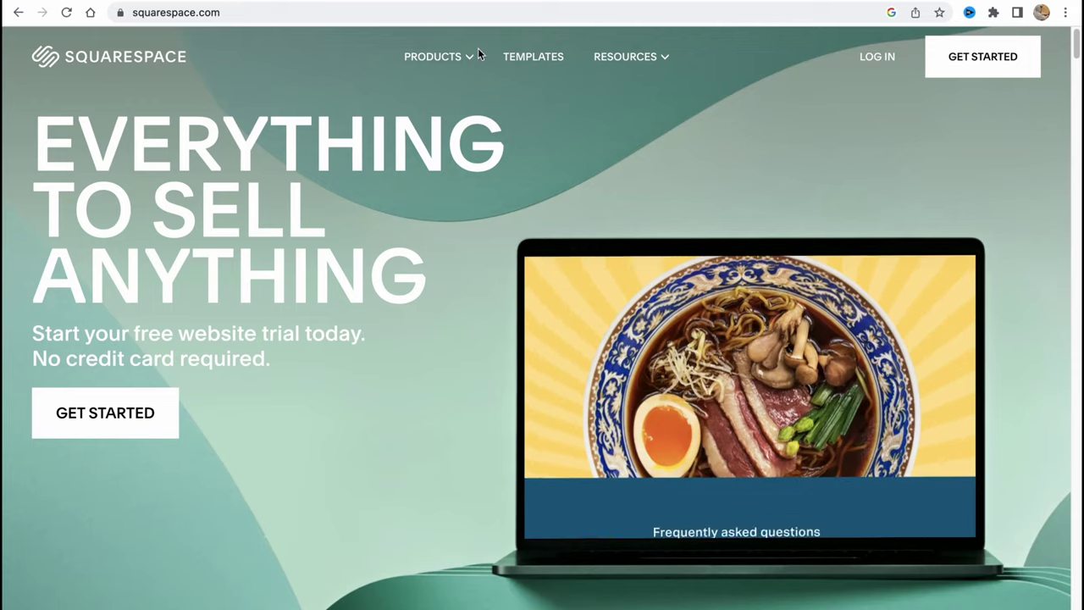
pyautogui.click(468, 51)
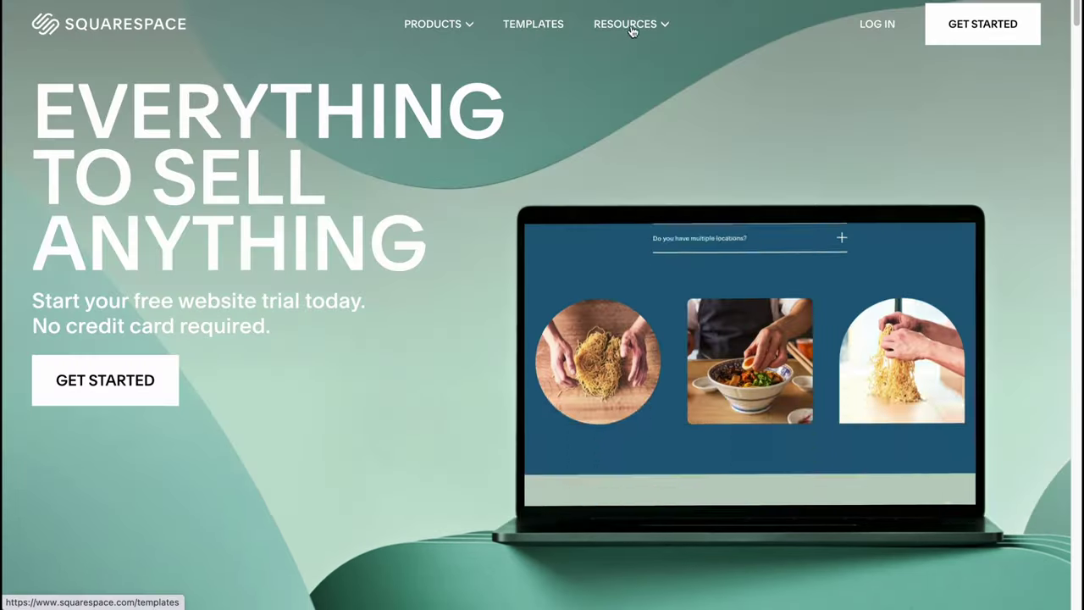
# - Log in, check the account's Domains, and return to the websites dashboard
pyautogui.moveTo(653, 31)
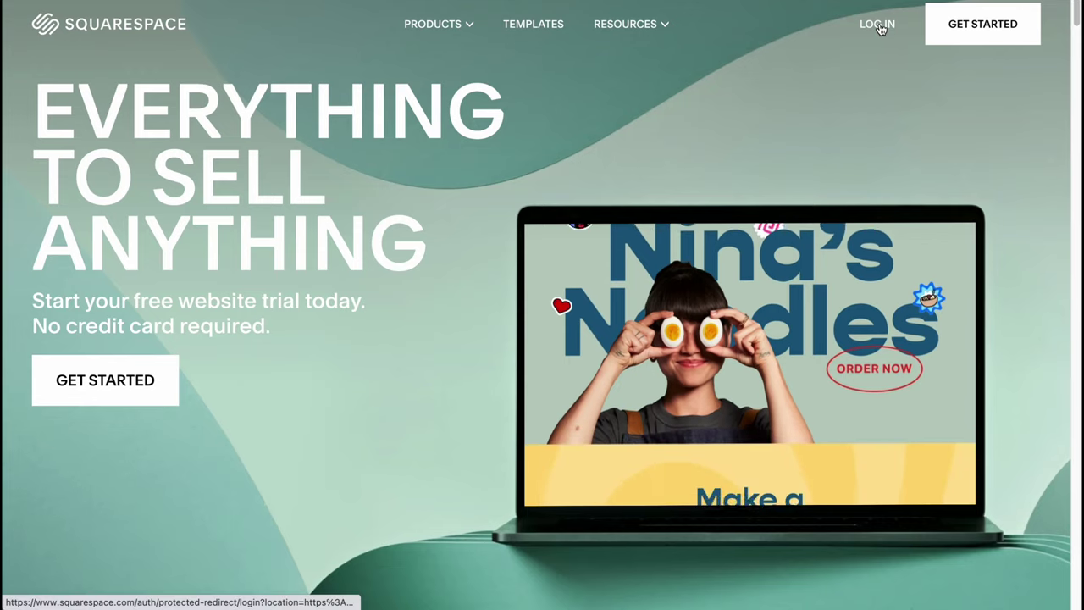
pyautogui.click(878, 27)
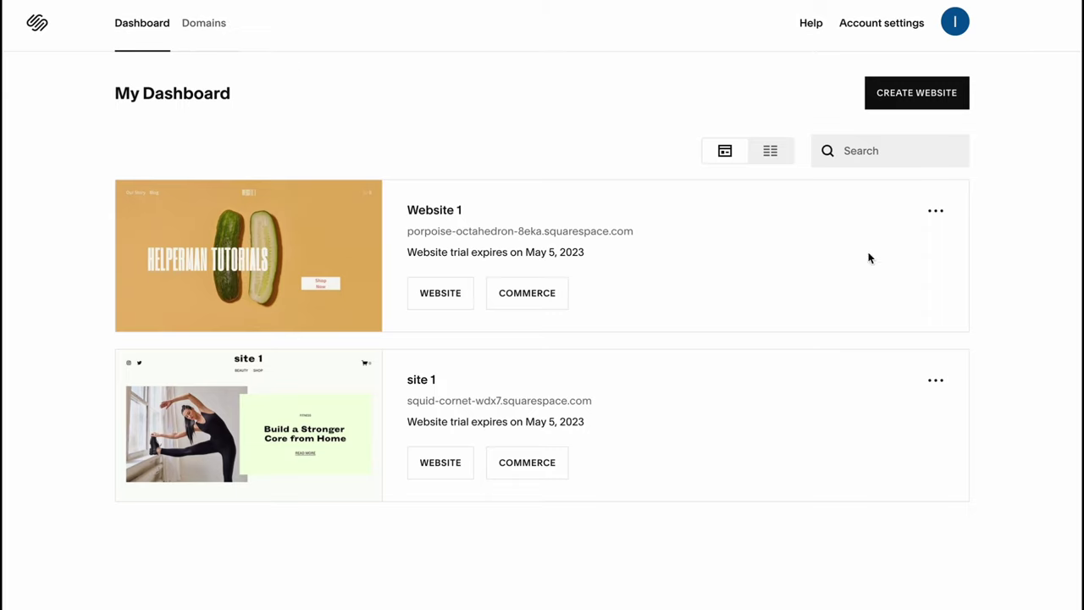
pyautogui.click(201, 28)
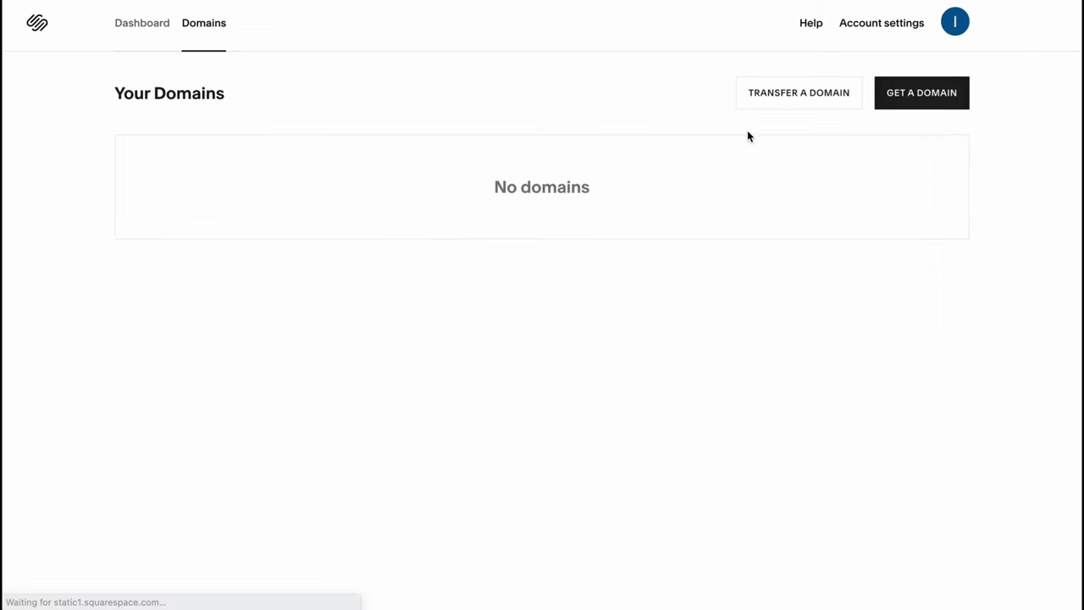
pyautogui.click(133, 30)
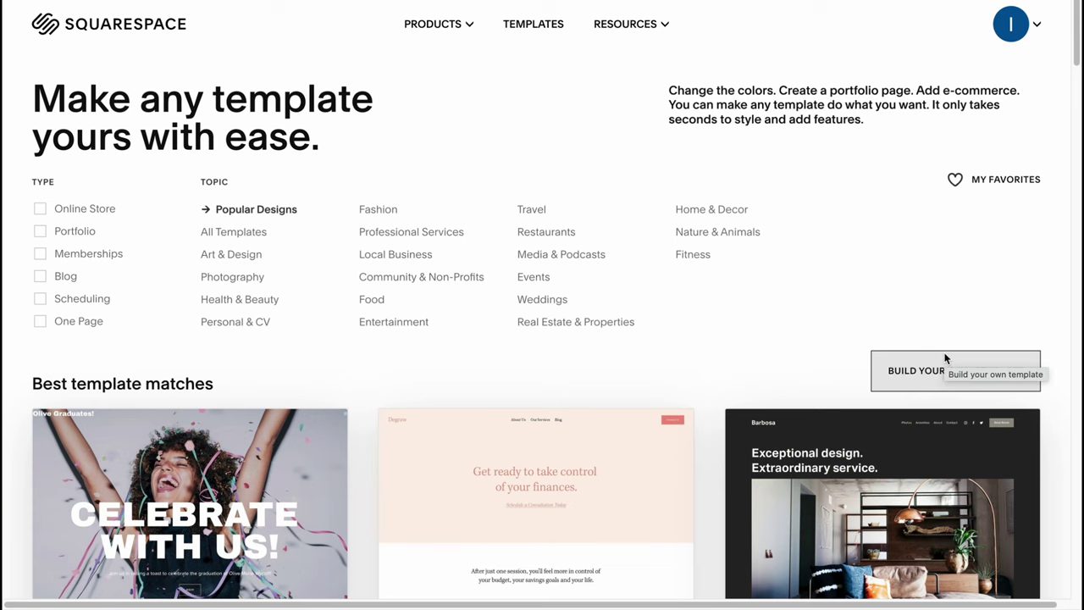
pyautogui.scroll(-3, 428, 370)
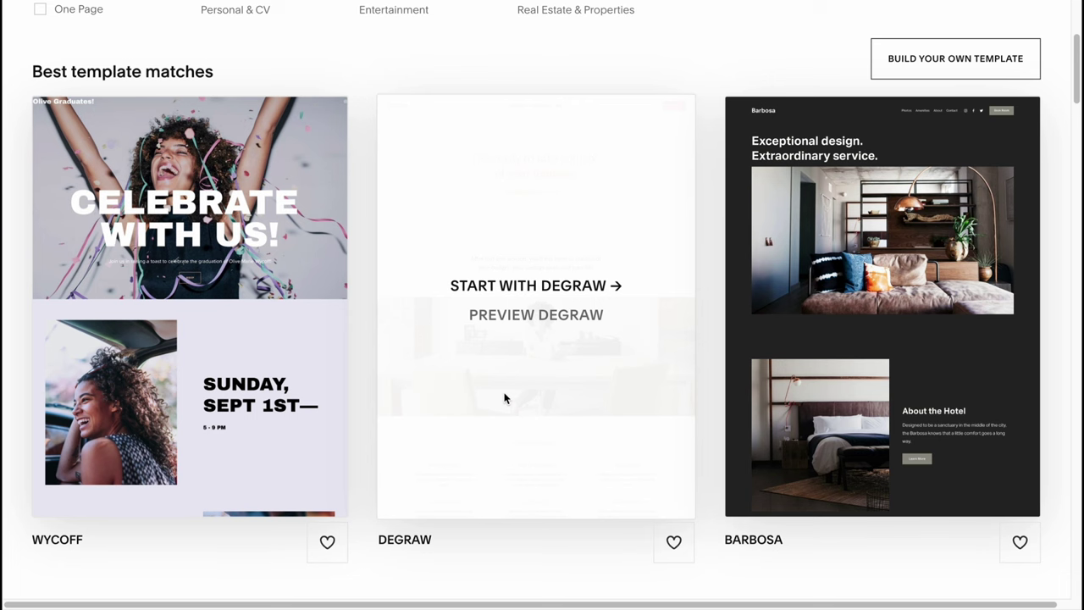
pyautogui.scroll(3, 504, 397)
pyautogui.scroll(-8, 504, 397)
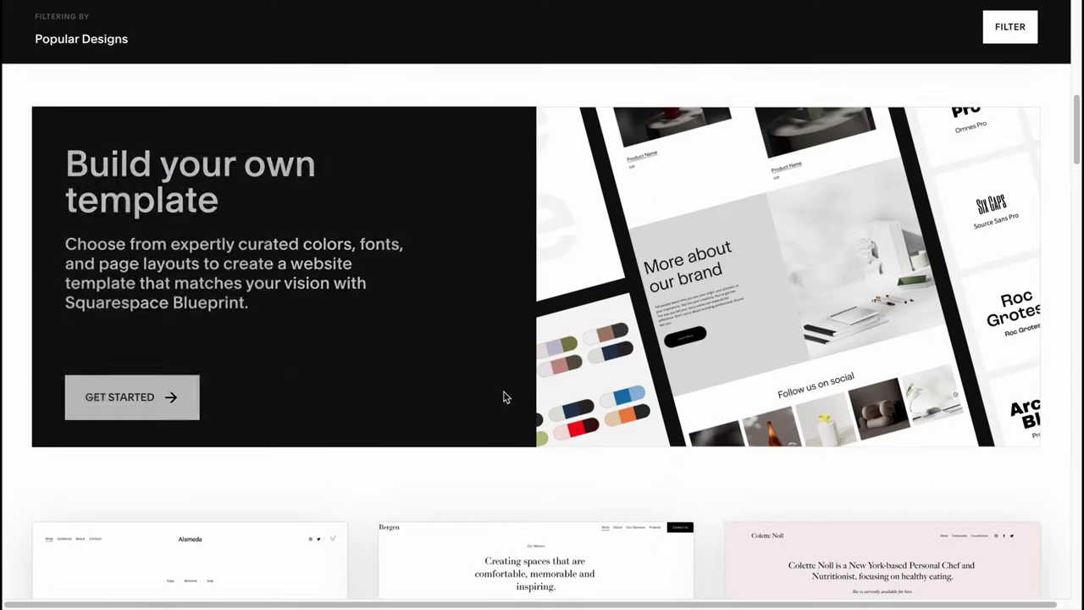
pyautogui.scroll(-5, 511, 417)
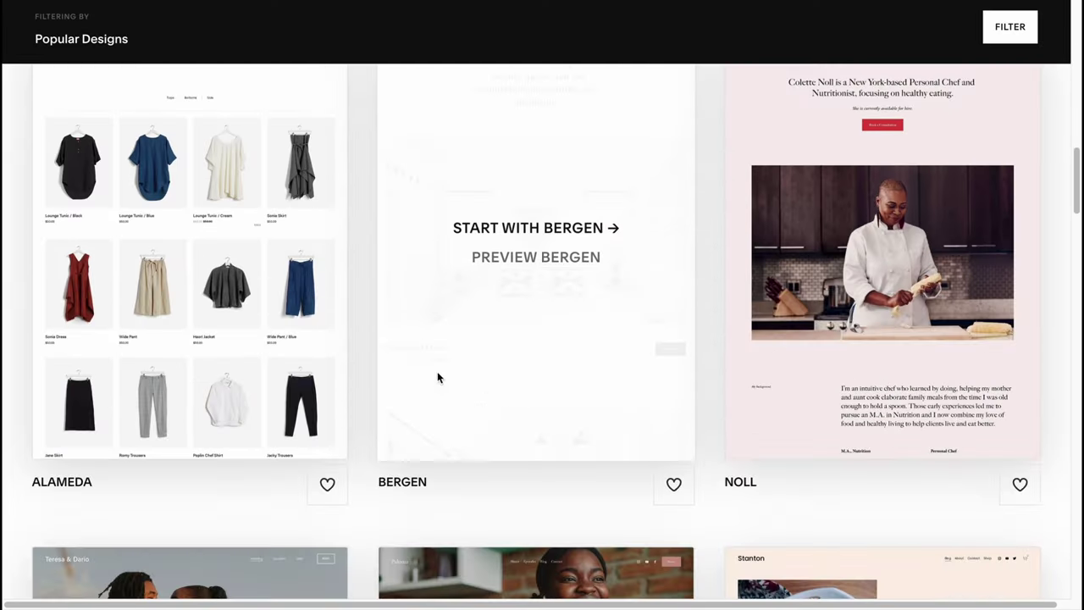
pyautogui.scroll(-5, 441, 348)
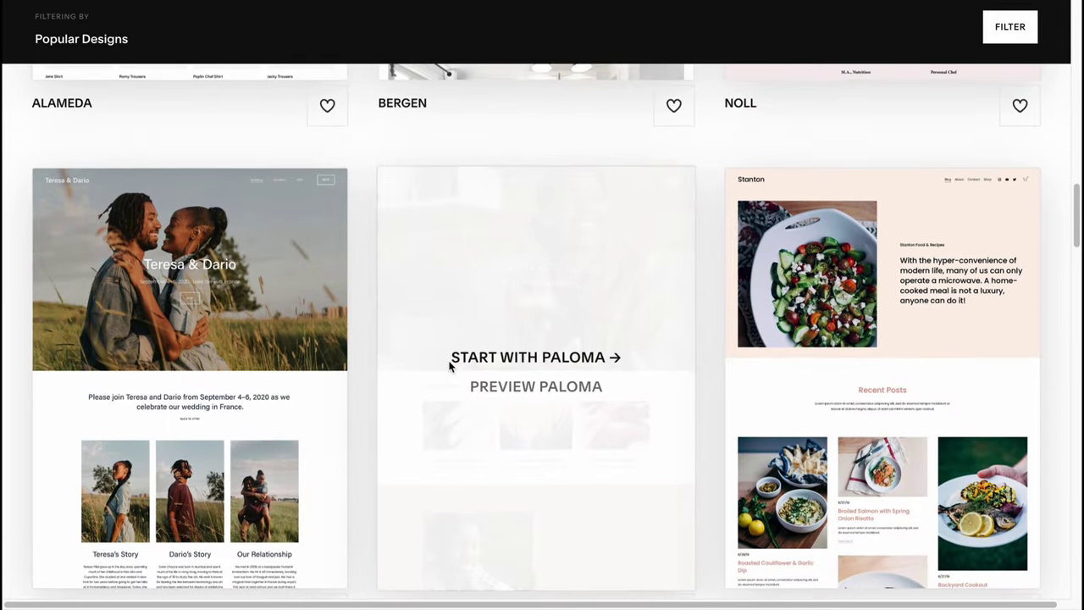
pyautogui.scroll(3, 449, 395)
pyautogui.scroll(-4, 449, 395)
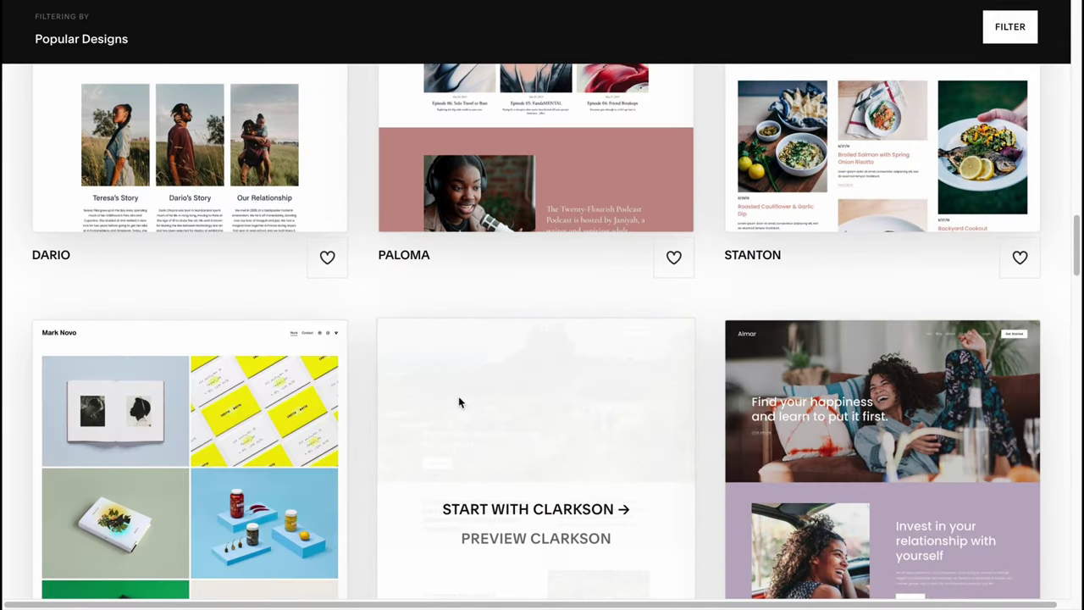
pyautogui.scroll(8, 458, 402)
pyautogui.scroll(10, 458, 398)
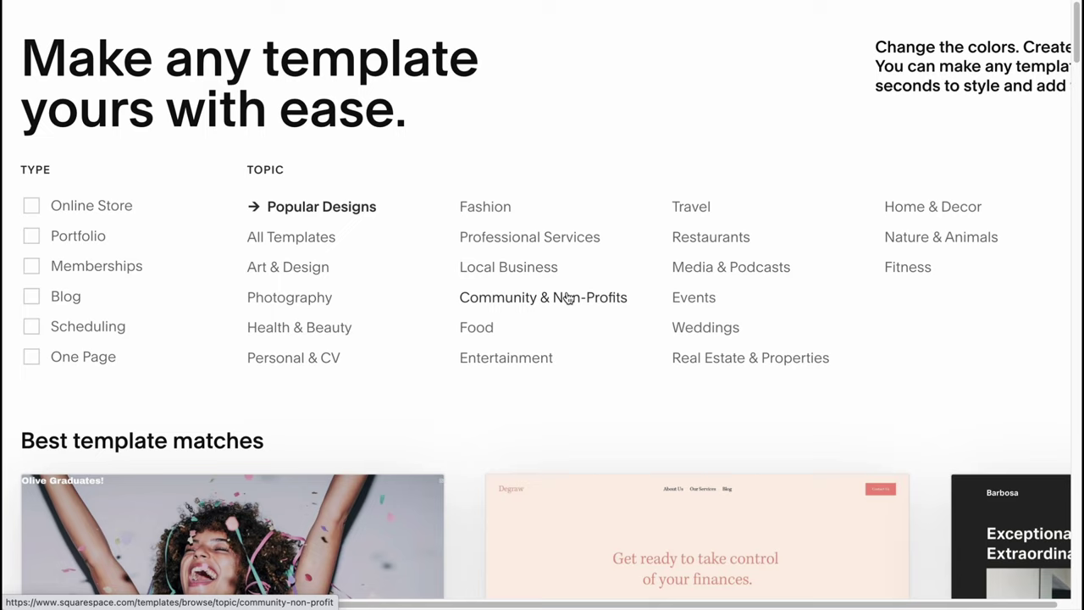
pyautogui.scroll(-3, 568, 296)
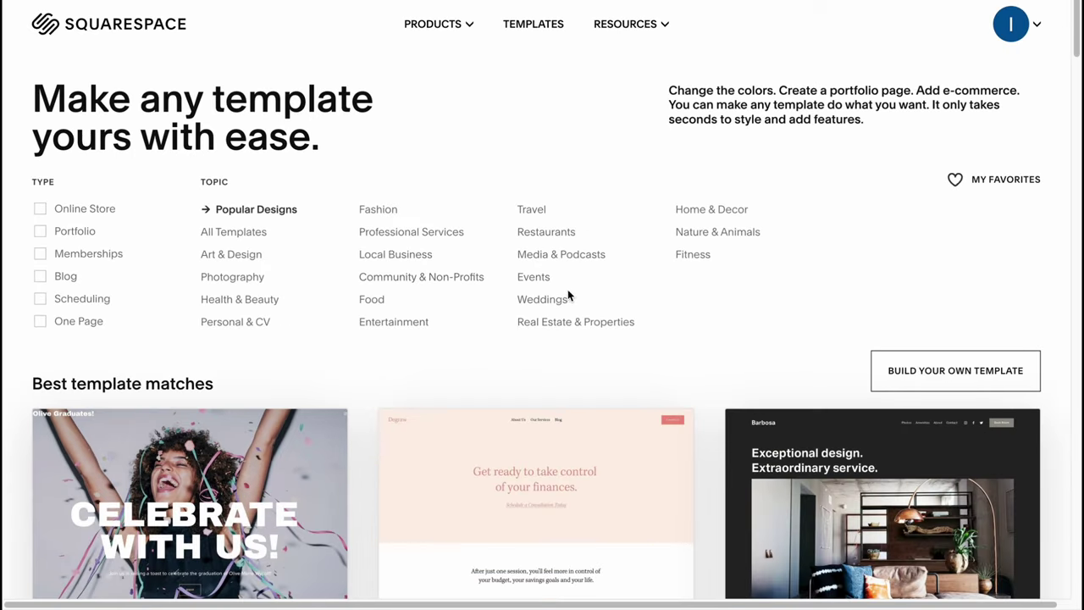
pyautogui.scroll(-2, 398, 271)
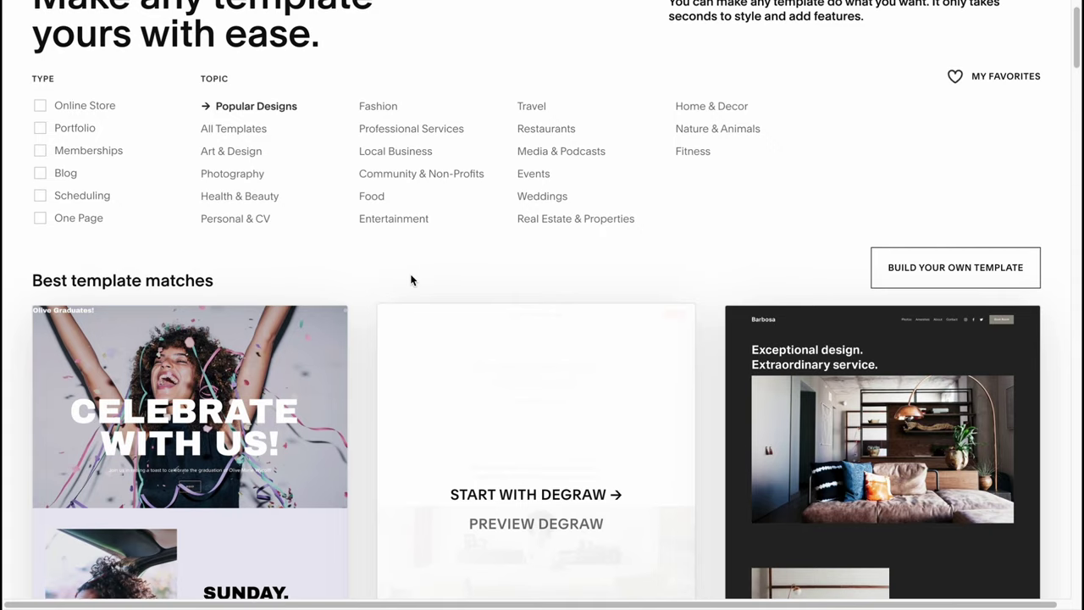
pyautogui.scroll(-3, 412, 279)
pyautogui.scroll(-1, 763, 373)
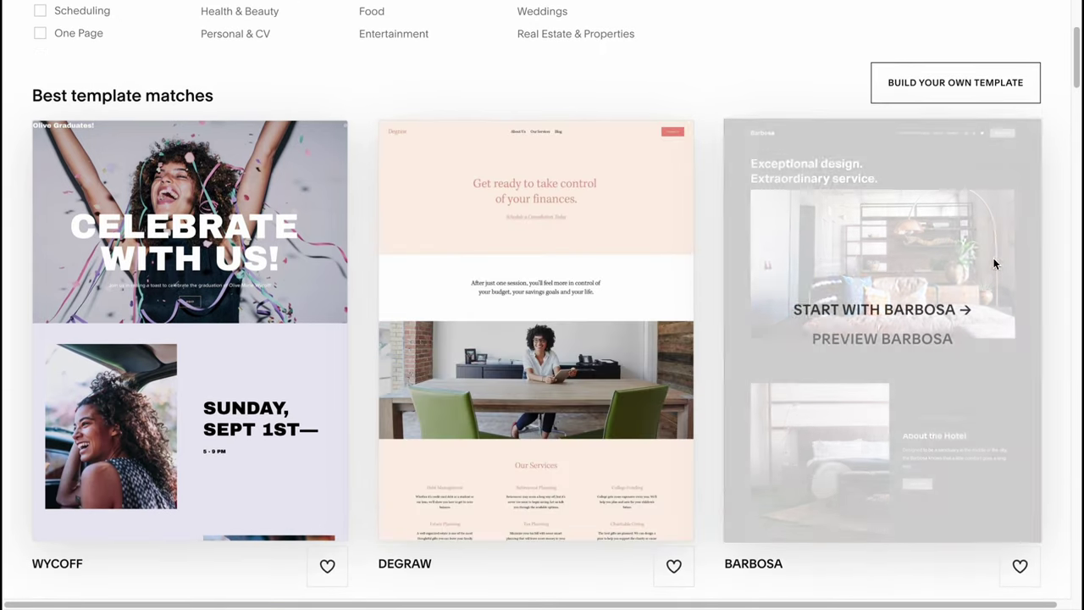
pyautogui.scroll(-1, 995, 265)
pyautogui.scroll(-1, 934, 354)
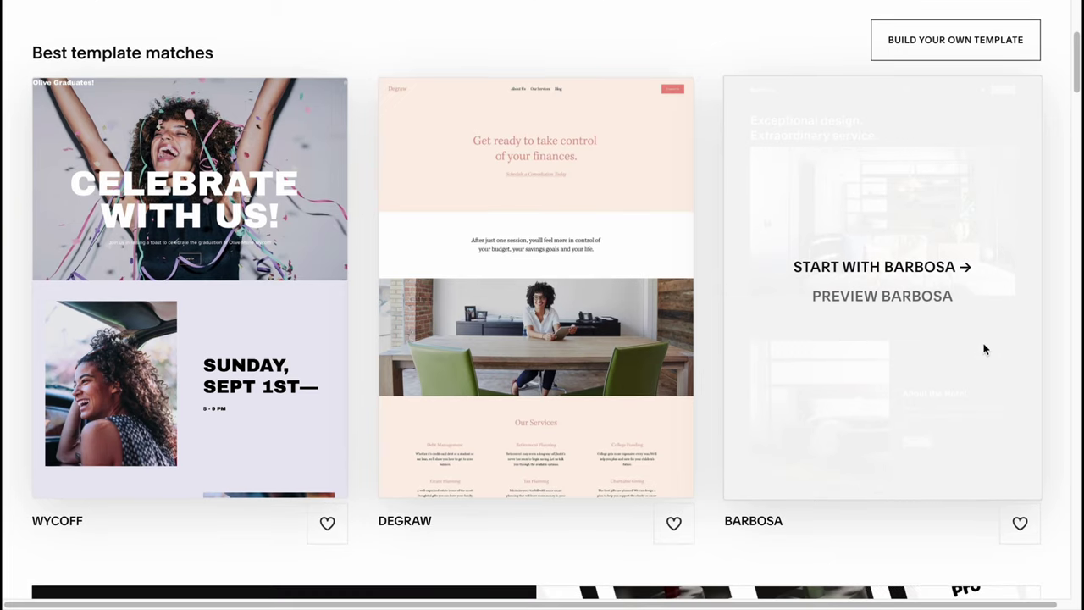
pyautogui.scroll(4, 991, 338)
pyautogui.scroll(3, 983, 335)
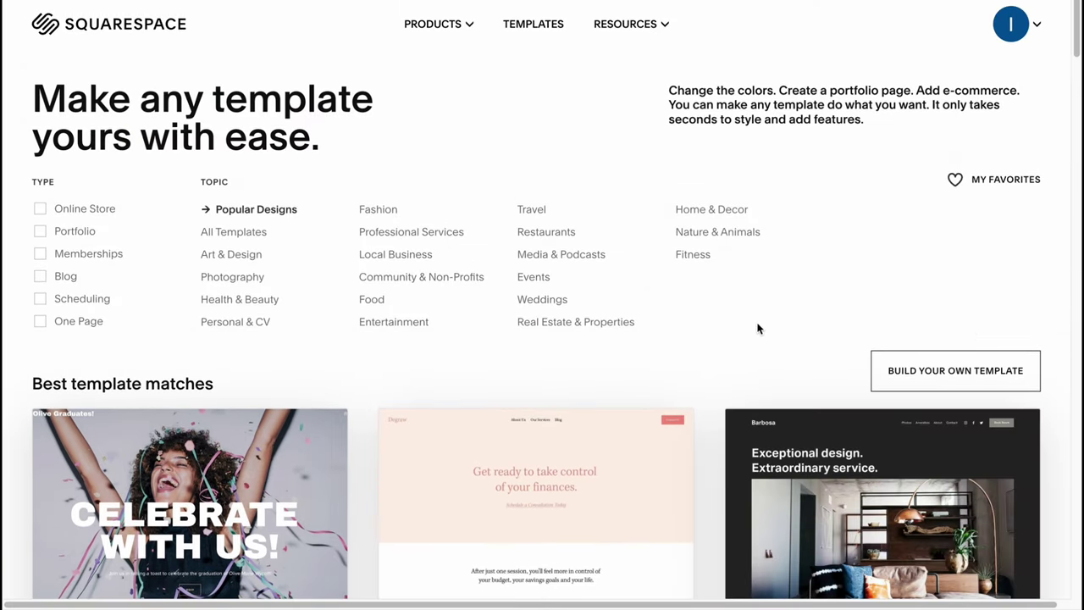
pyautogui.scroll(-5, 757, 328)
pyautogui.scroll(4, 534, 252)
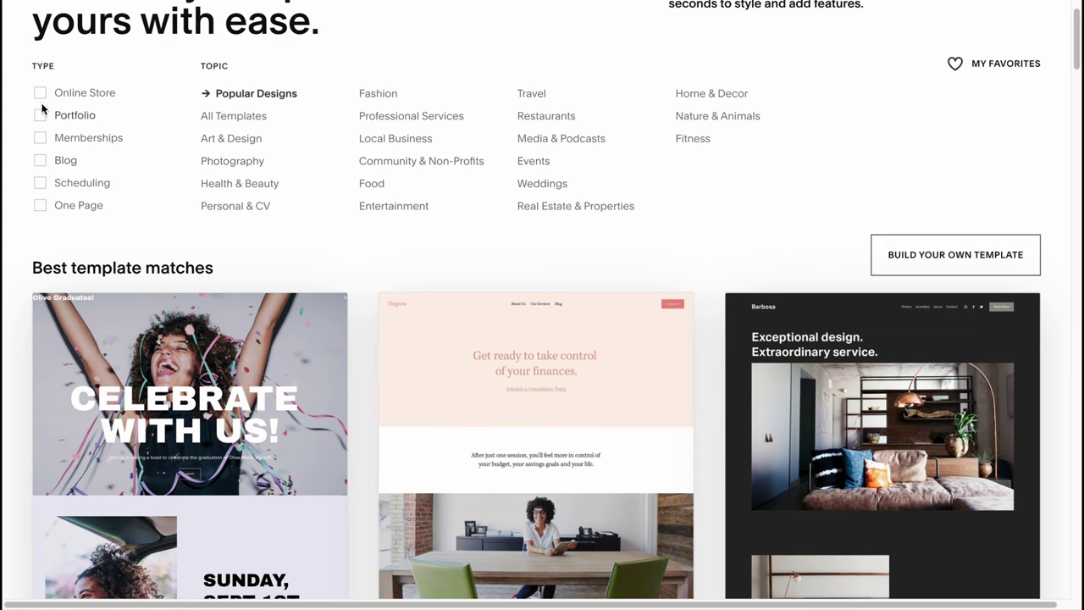
pyautogui.scroll(-5, 496, 261)
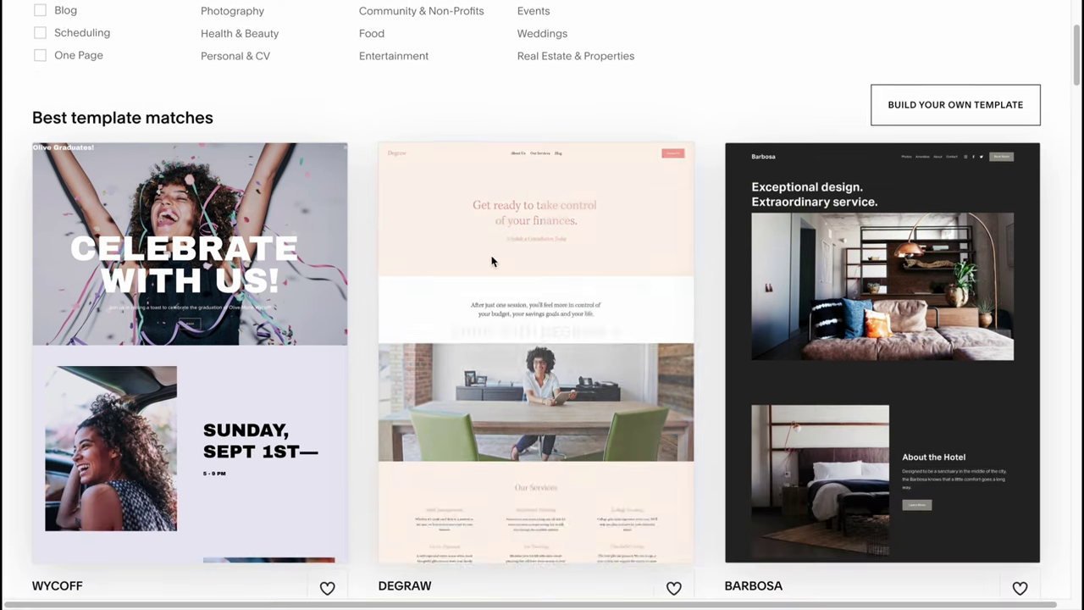
pyautogui.scroll(-8, 496, 261)
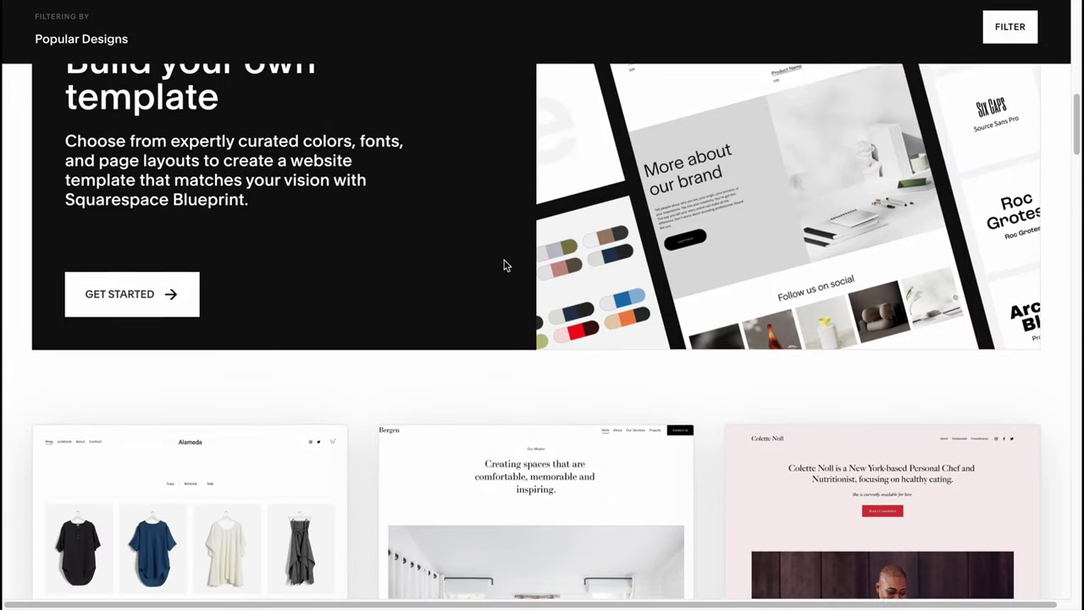
pyautogui.scroll(-12, 512, 282)
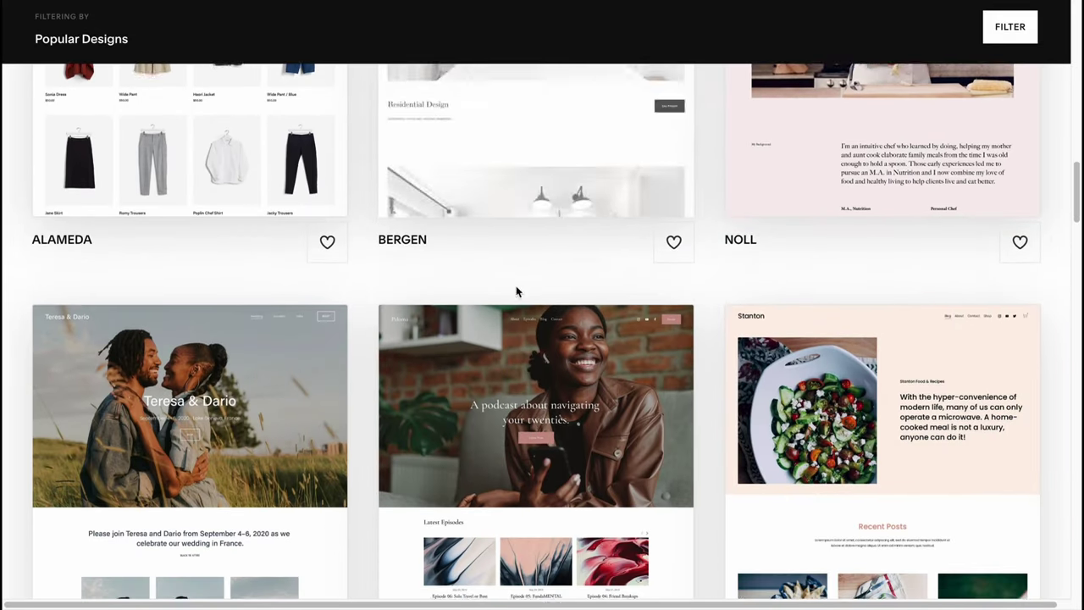
pyautogui.scroll(-2, 309, 286)
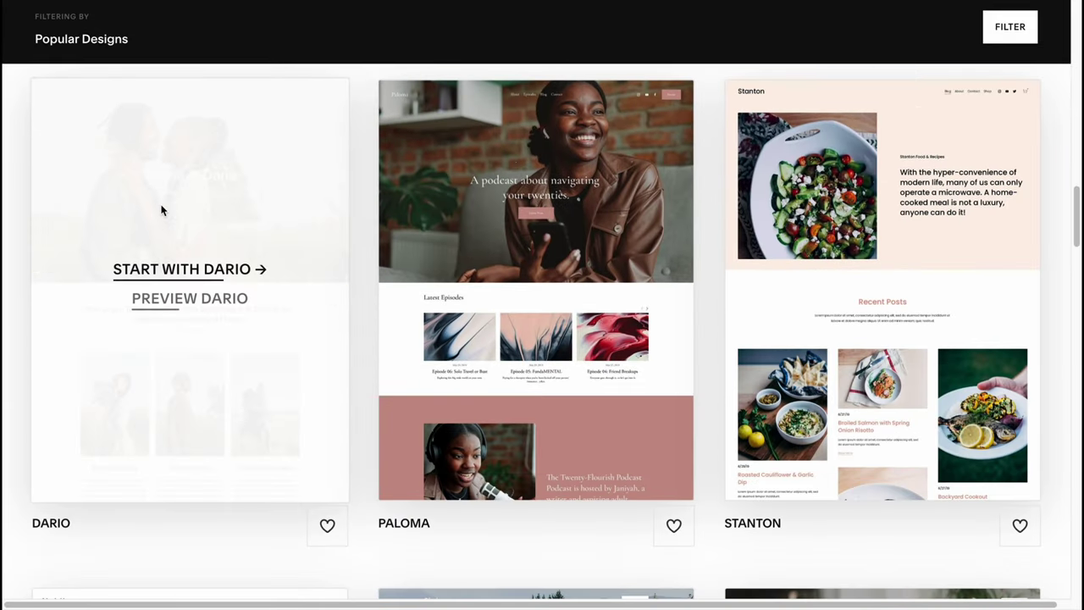
# - Open the Dario wedding template preview and scroll through it
pyautogui.click(186, 301)
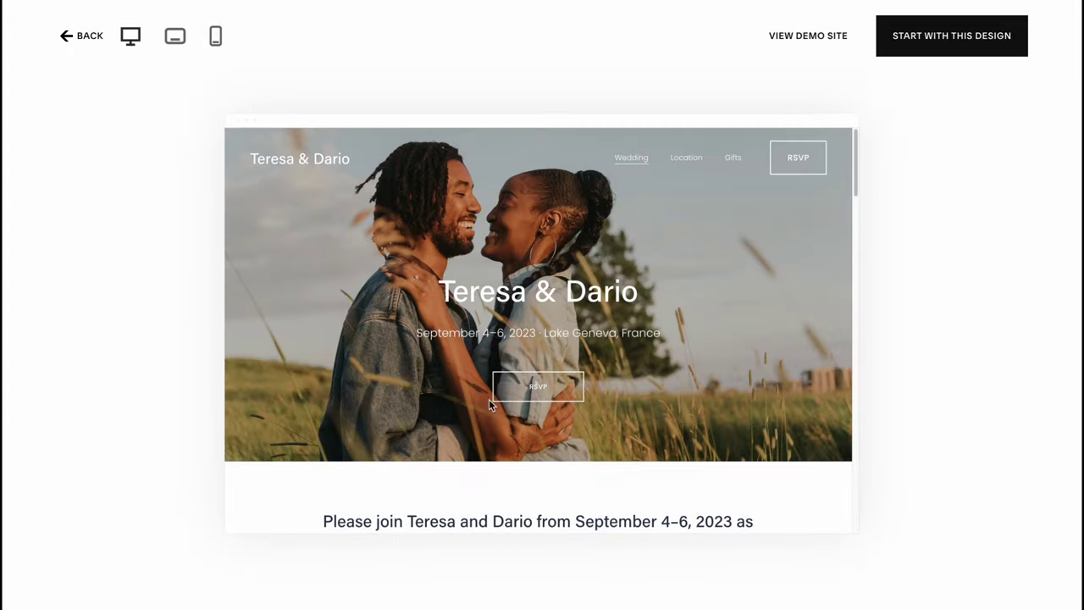
pyautogui.scroll(-8, 638, 340)
pyautogui.scroll(-10, 657, 354)
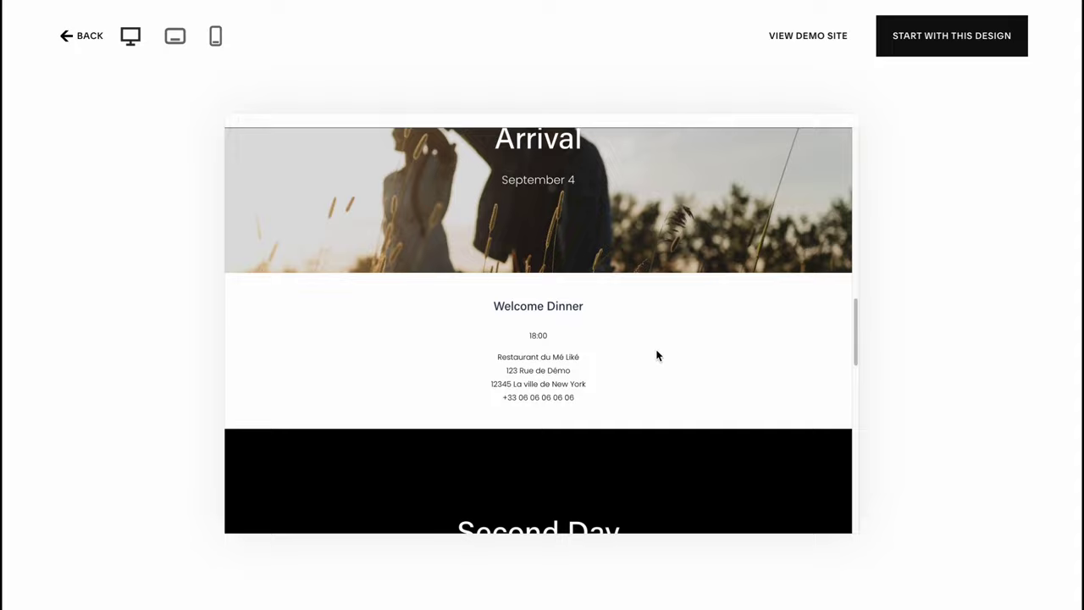
pyautogui.scroll(10, 656, 354)
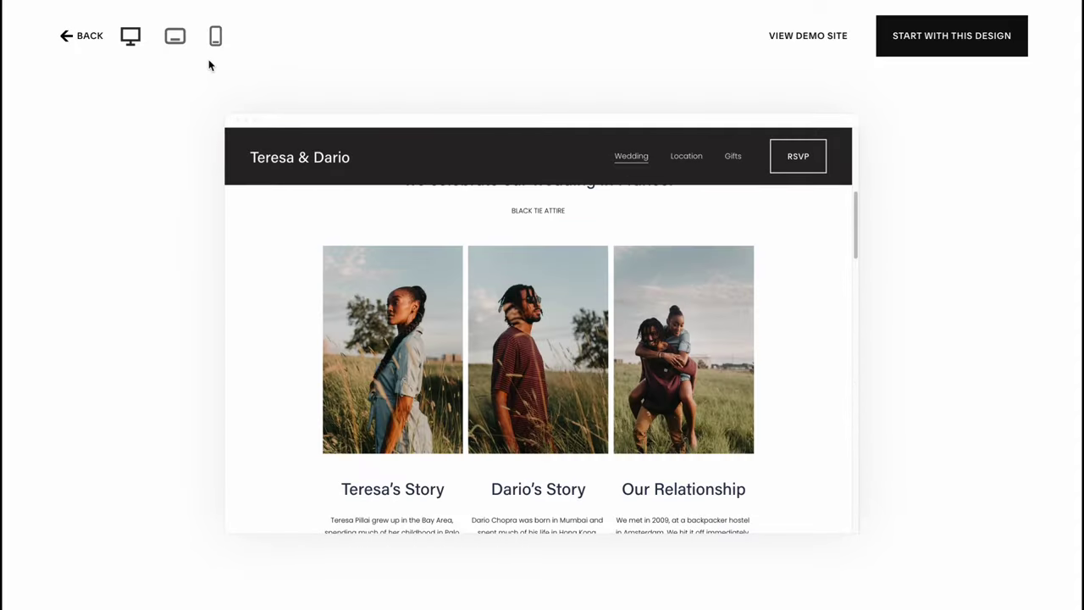
# - Preview the template in tablet and phone layouts, ending on phone at the Teresa & Dario hero
pyautogui.click(174, 39)
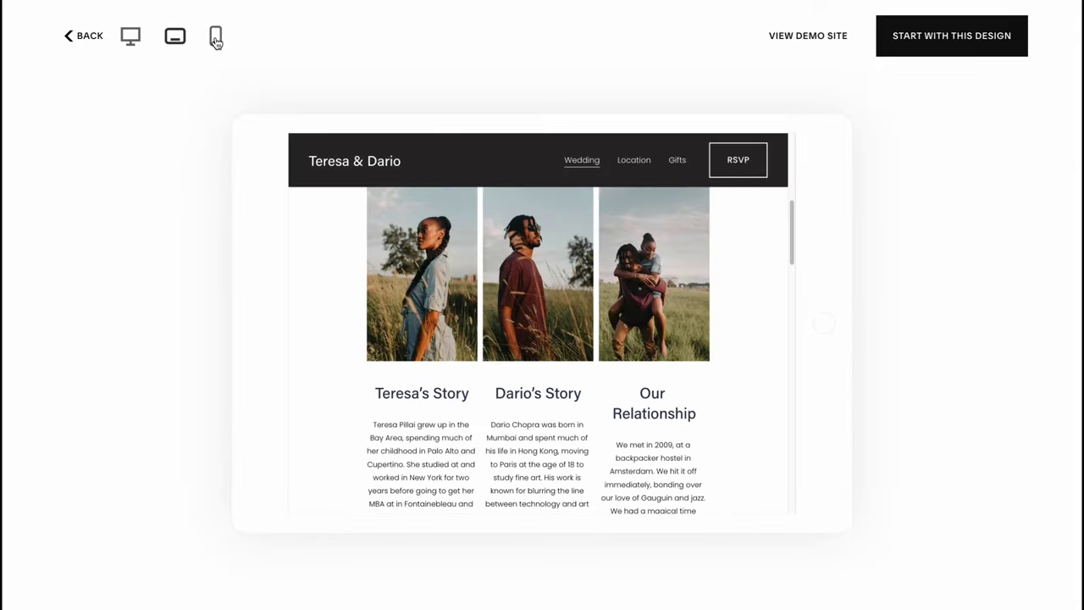
pyautogui.click(216, 38)
pyautogui.scroll(-10, 565, 319)
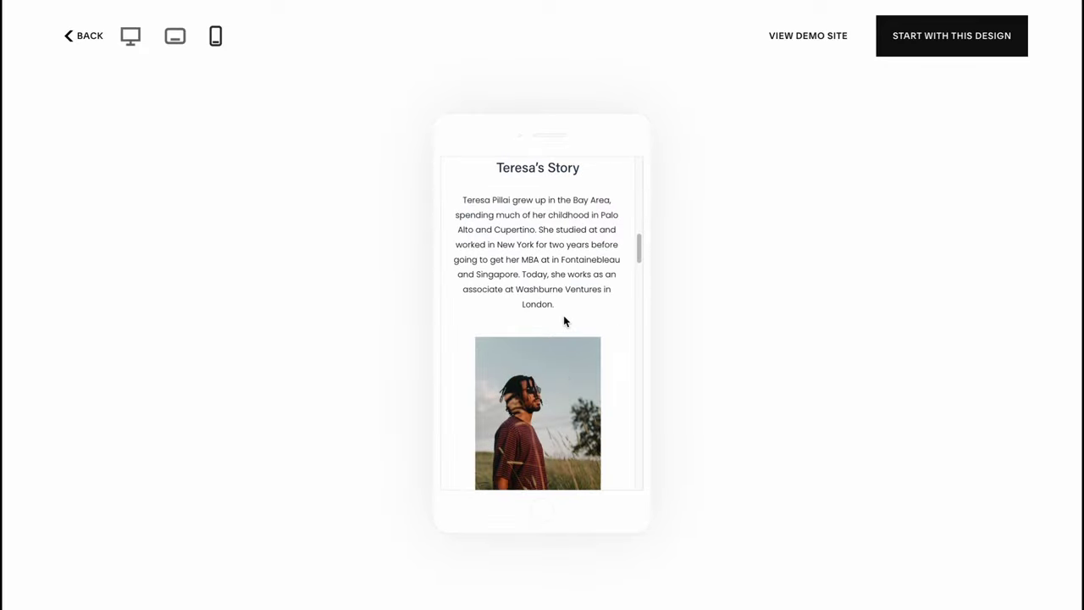
pyautogui.scroll(-3, 563, 315)
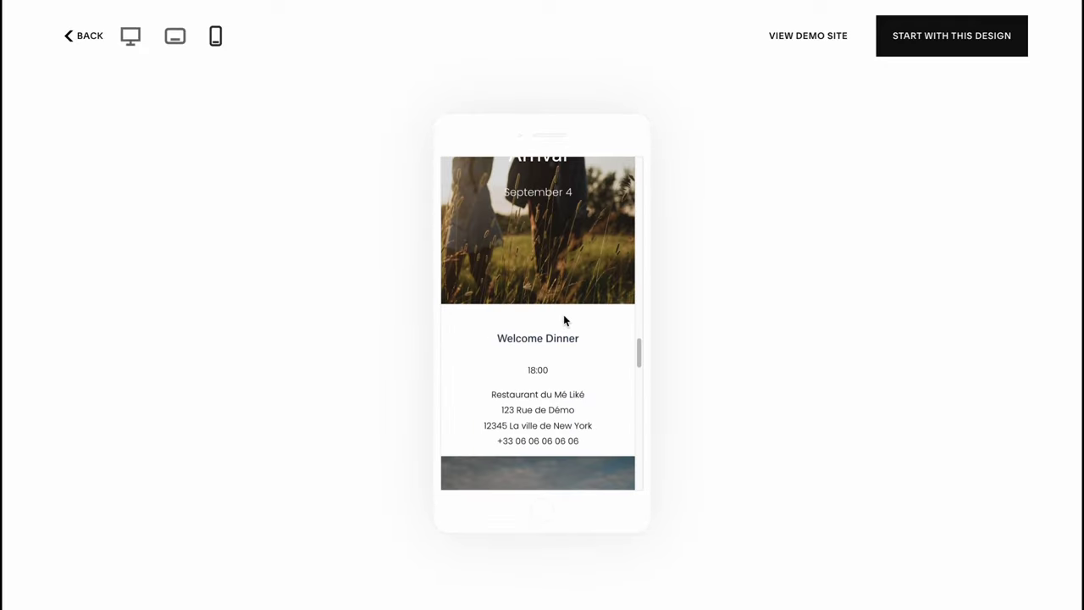
pyautogui.scroll(7, 563, 314)
pyautogui.scroll(3, 563, 315)
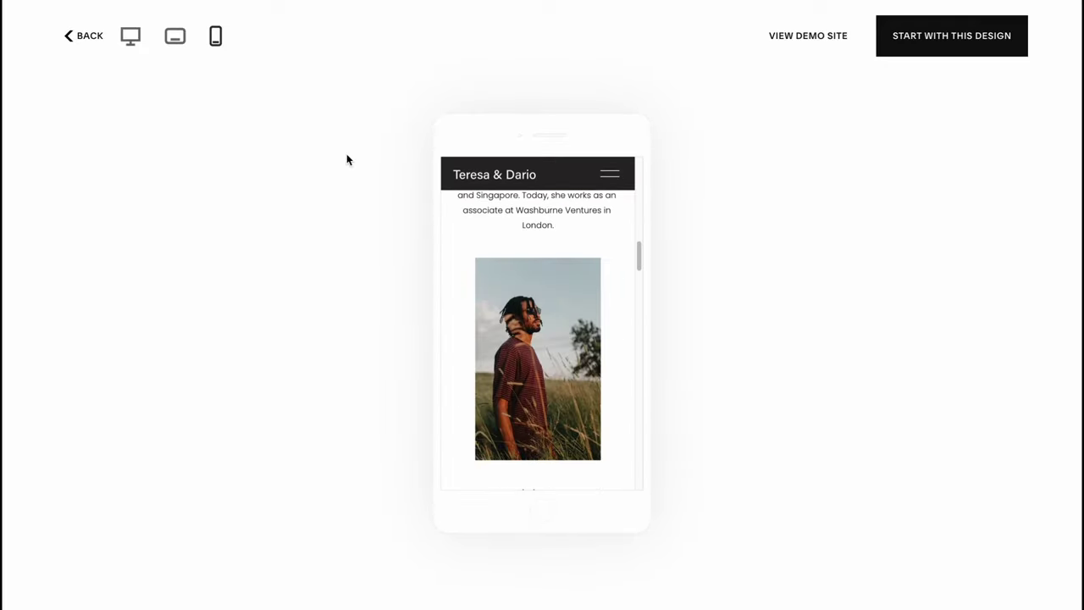
pyautogui.click(130, 38)
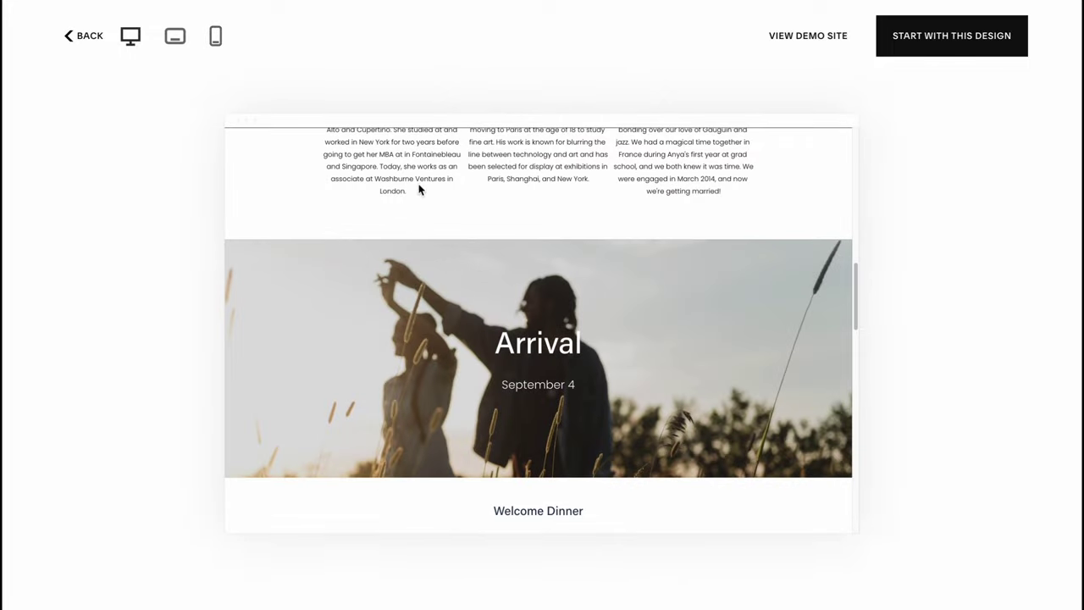
pyautogui.click(217, 37)
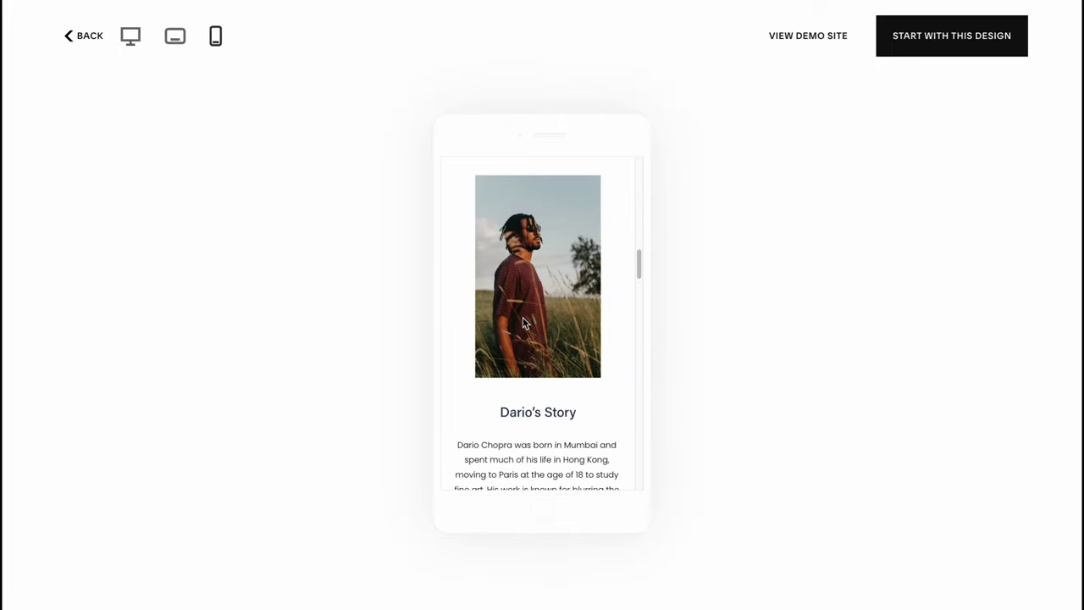
pyautogui.scroll(10, 537, 271)
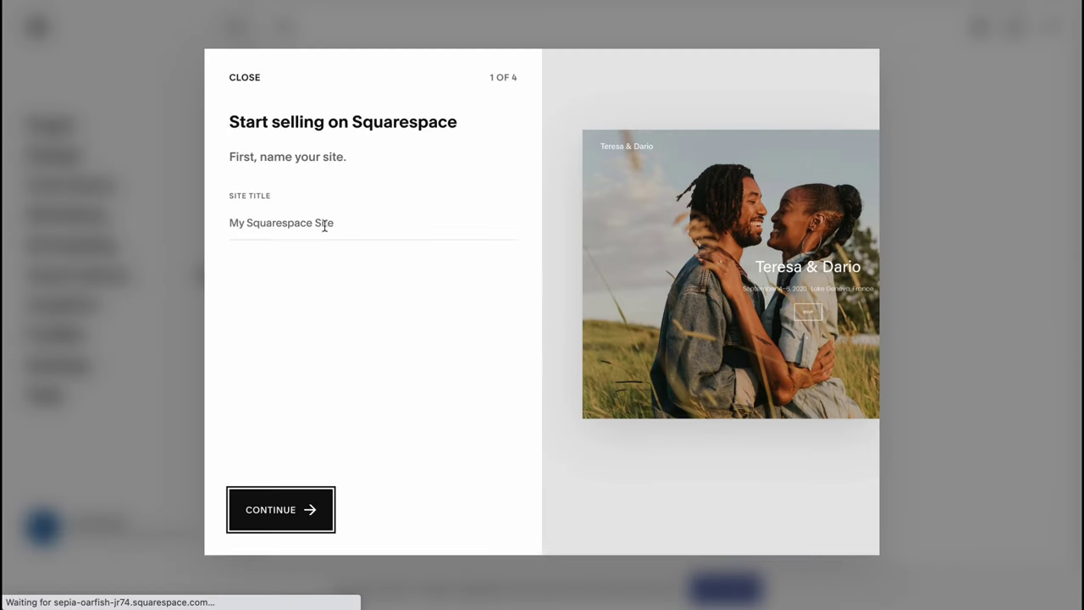
# - Title the new site 'My Site' and step through the remaining setup screens
pyautogui.click(293, 222)
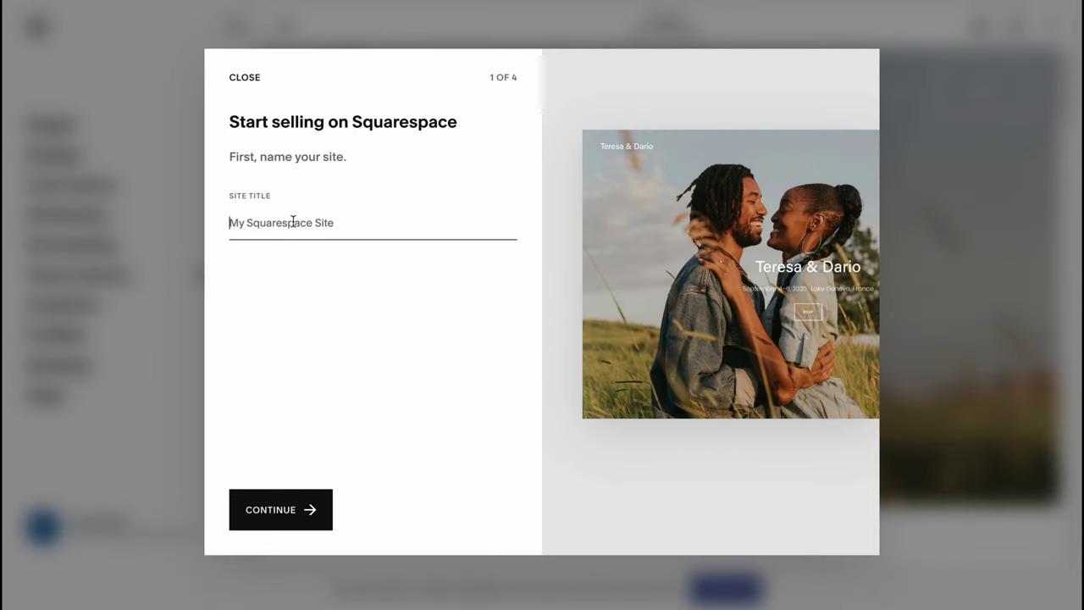
pyautogui.write('My Site')
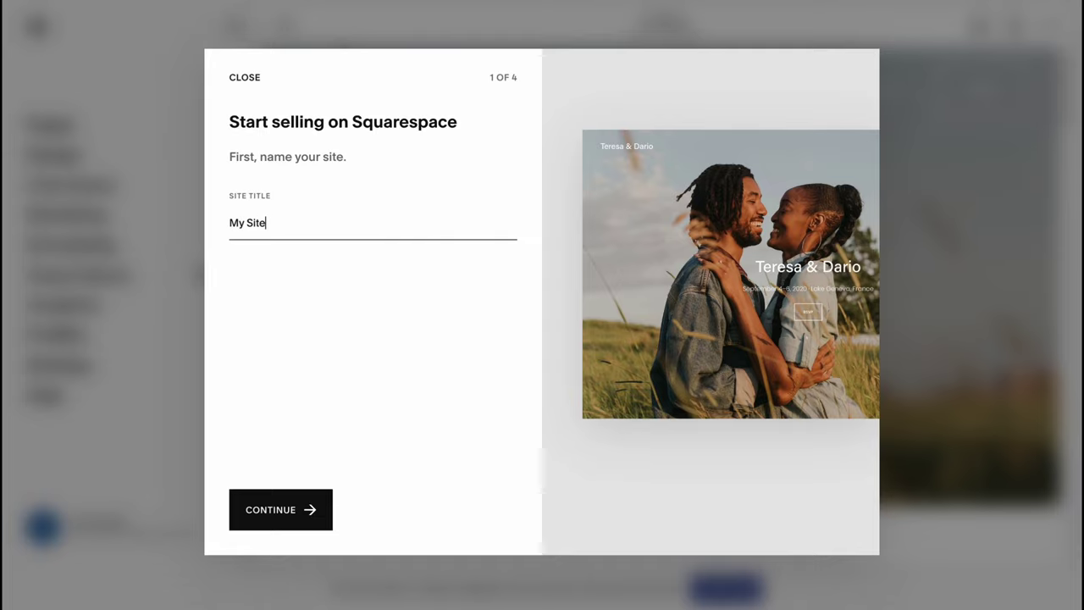
pyautogui.click(272, 510)
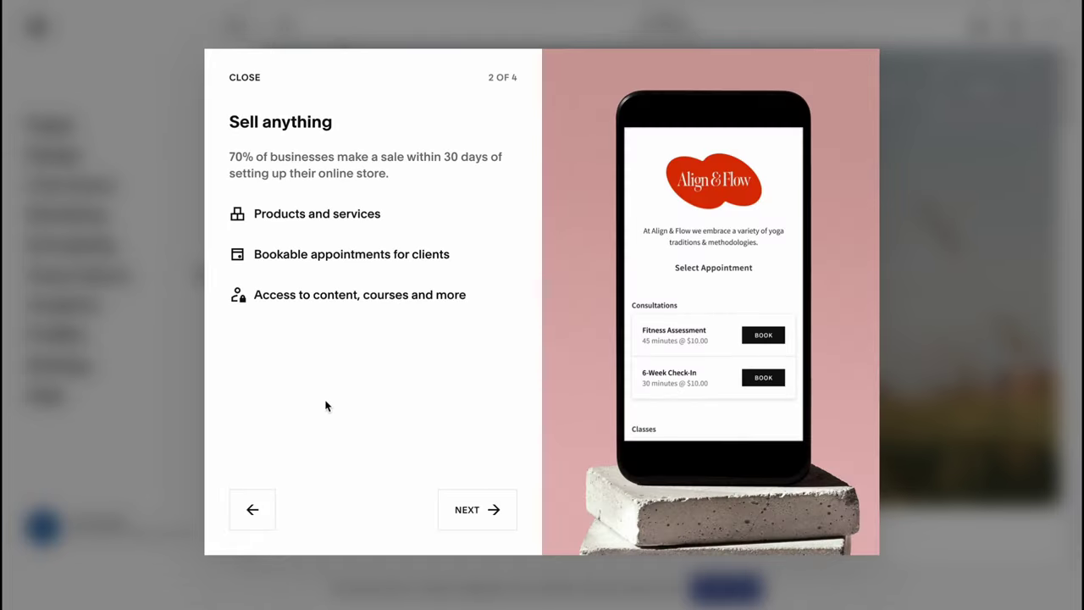
pyautogui.click(470, 511)
pyautogui.click(465, 512)
# - Finish setup, close the assistant, and reorder the pages to Location, Gifts, Wedding
pyautogui.click(462, 513)
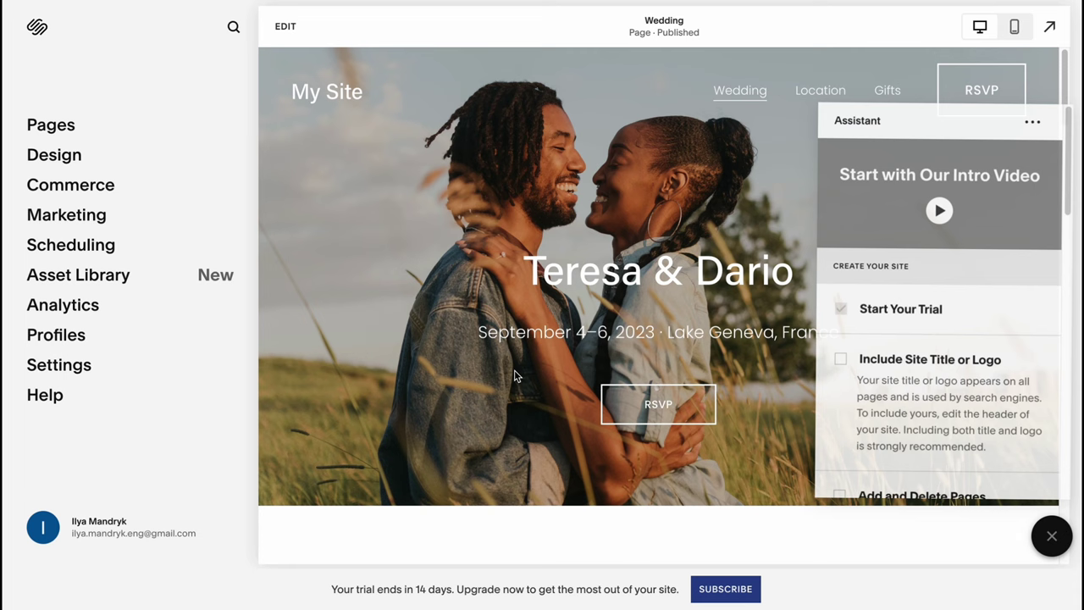
pyautogui.click(1038, 538)
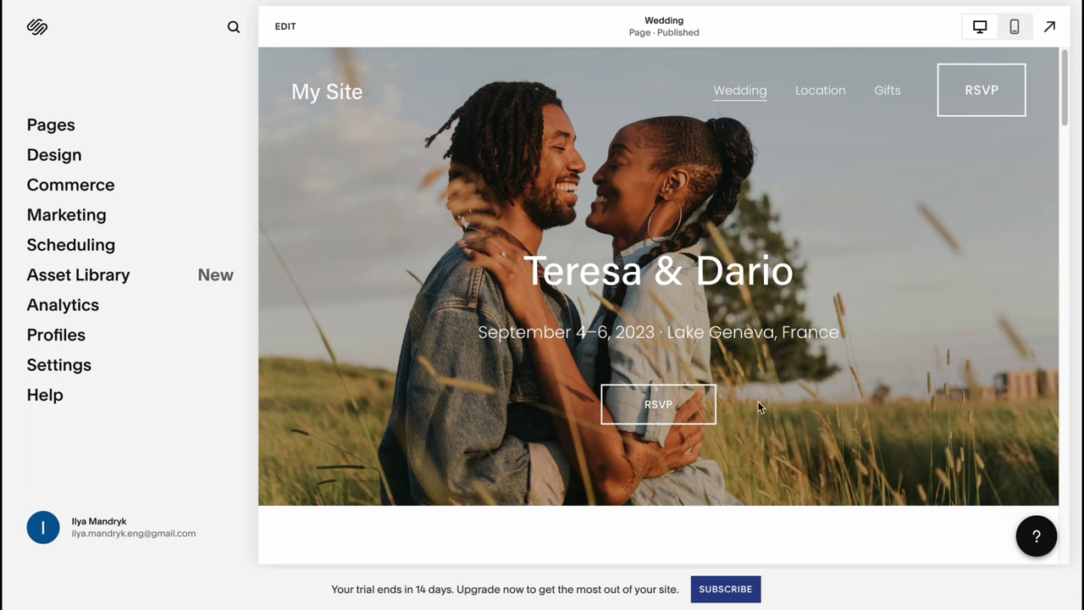
pyautogui.click(52, 129)
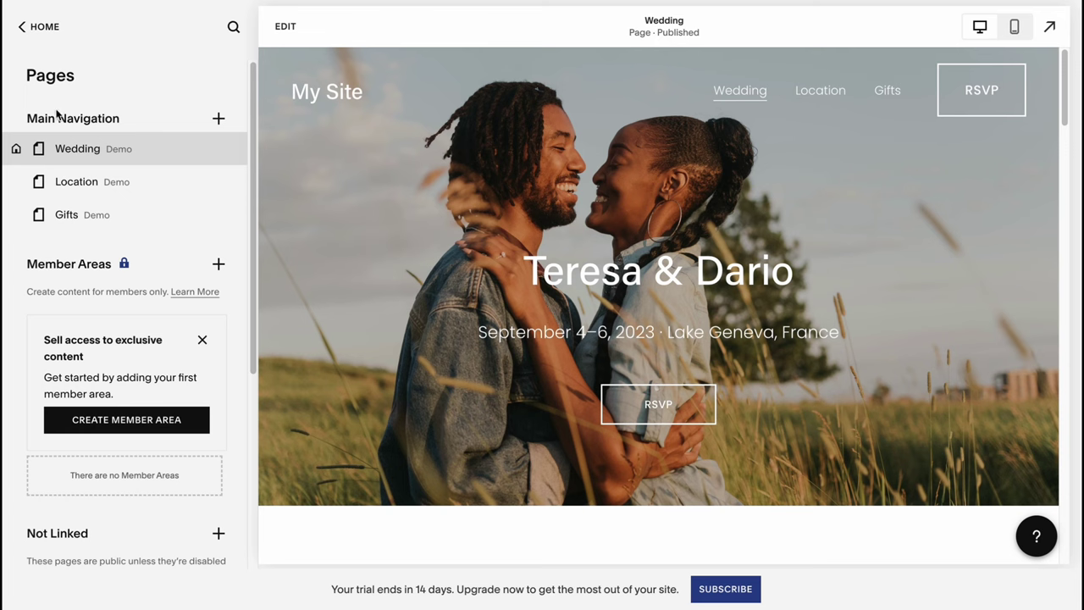
pyautogui.moveTo(76, 150); pyautogui.dragTo(73, 195)
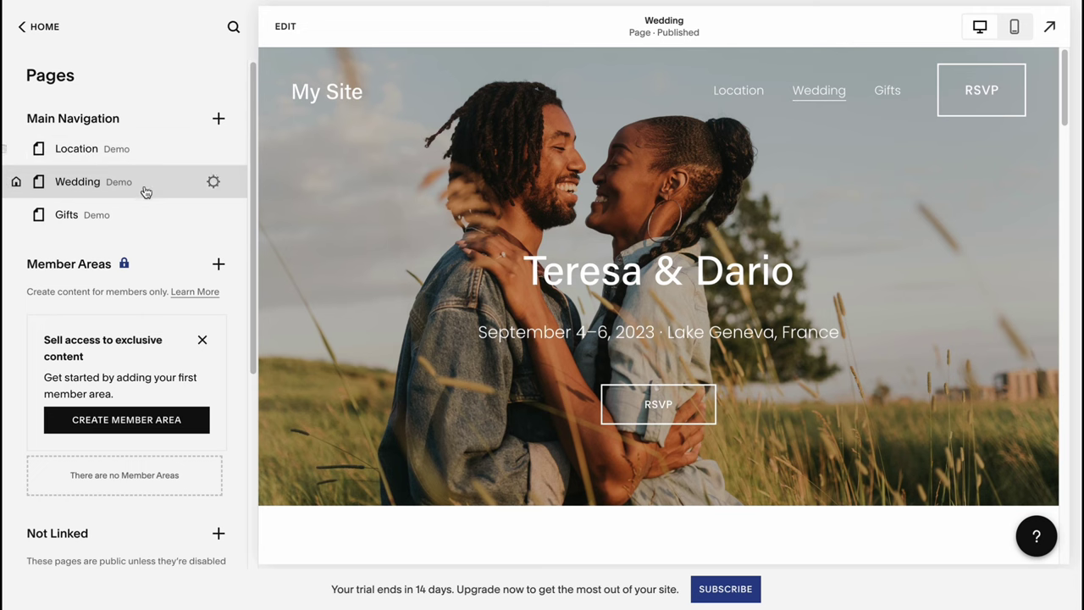
pyautogui.moveTo(67, 203); pyautogui.dragTo(67, 174)
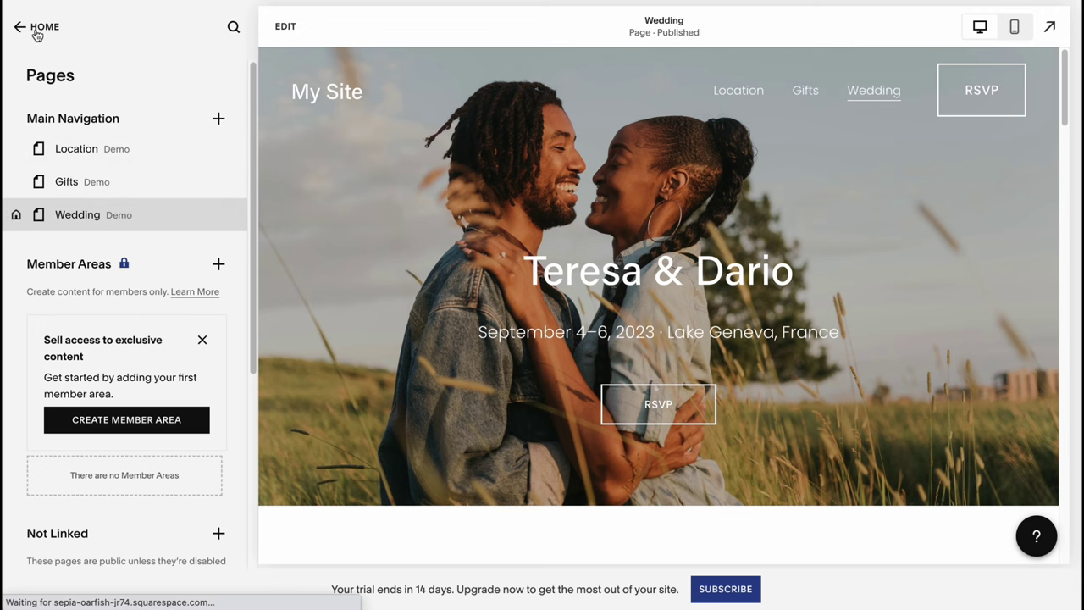
pyautogui.click(38, 29)
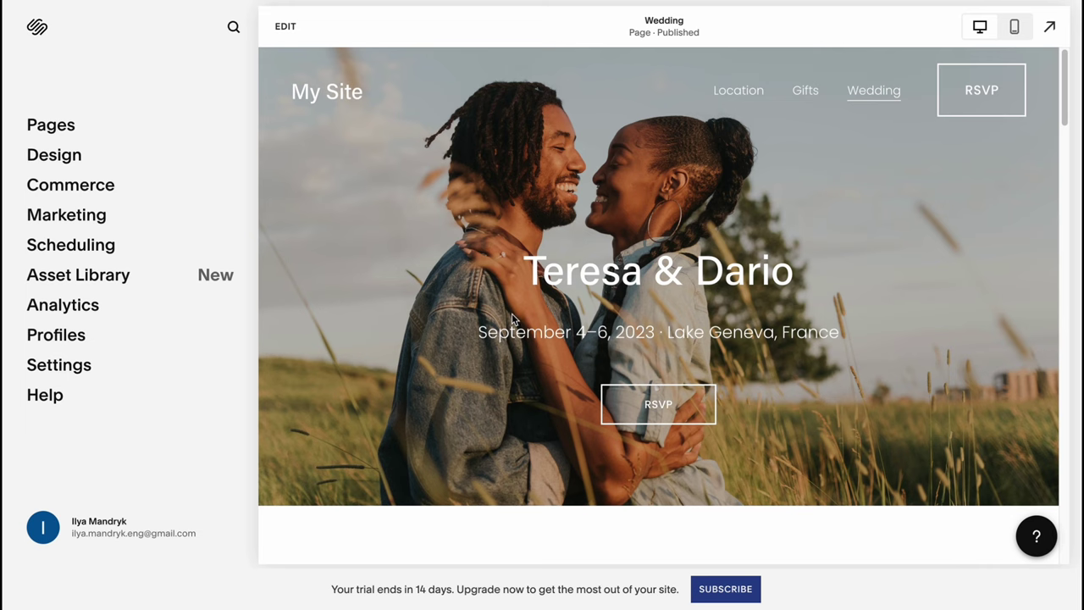
pyautogui.scroll(-15, 714, 366)
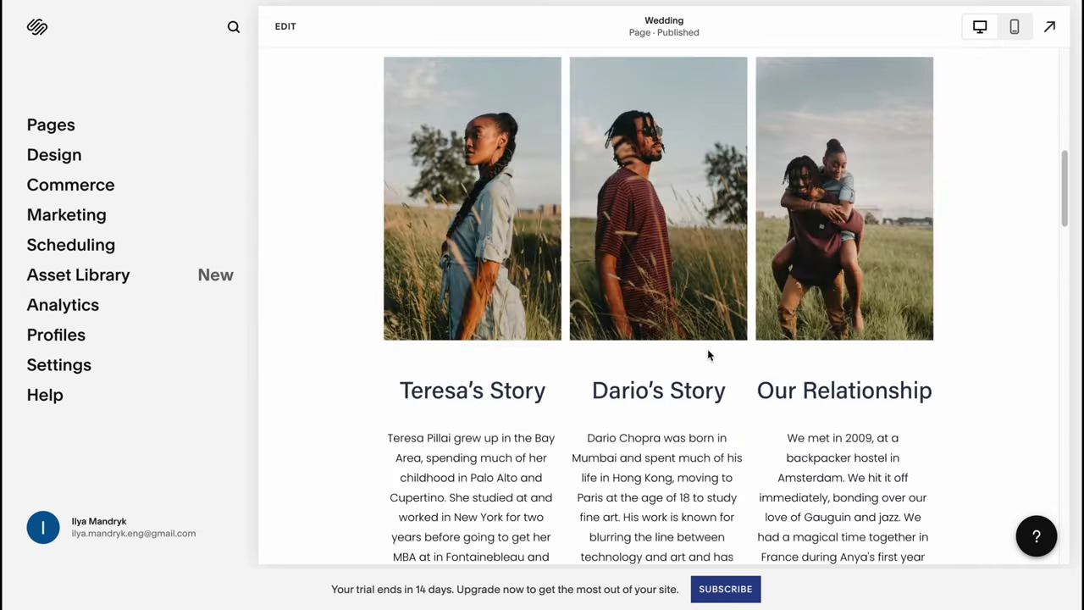
# - In Site Styles Fonts, try the Gopher and Thrillers font packs
pyautogui.scroll(15, 703, 354)
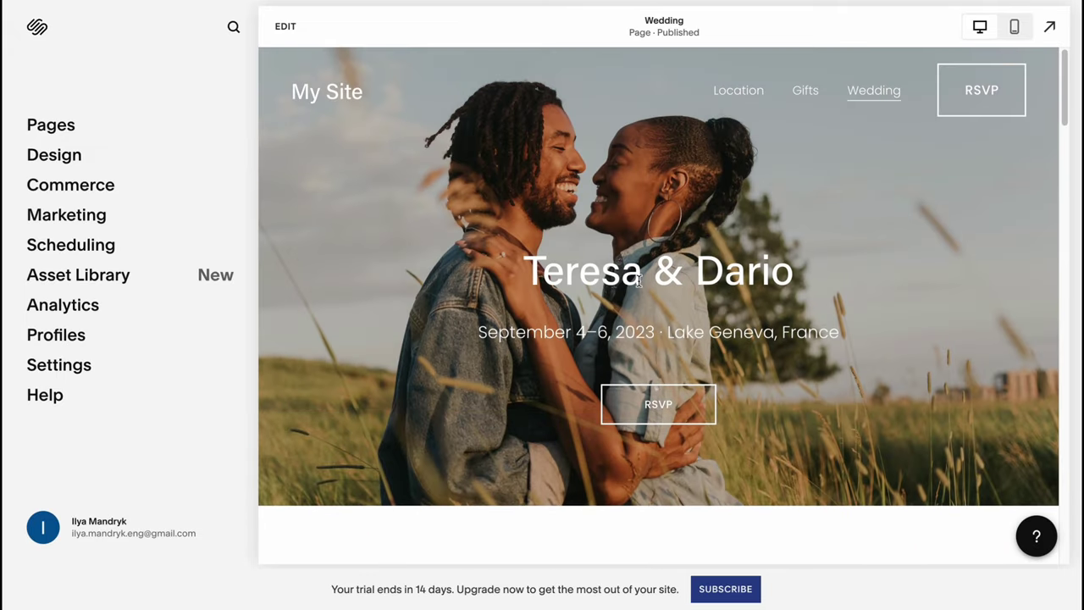
pyautogui.click(51, 161)
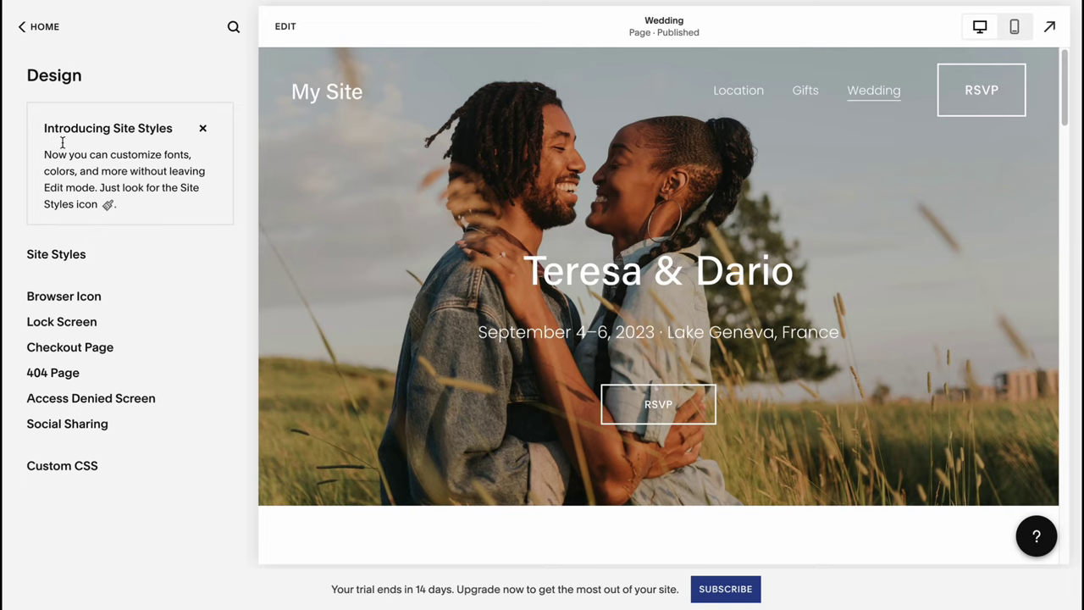
pyautogui.click(56, 255)
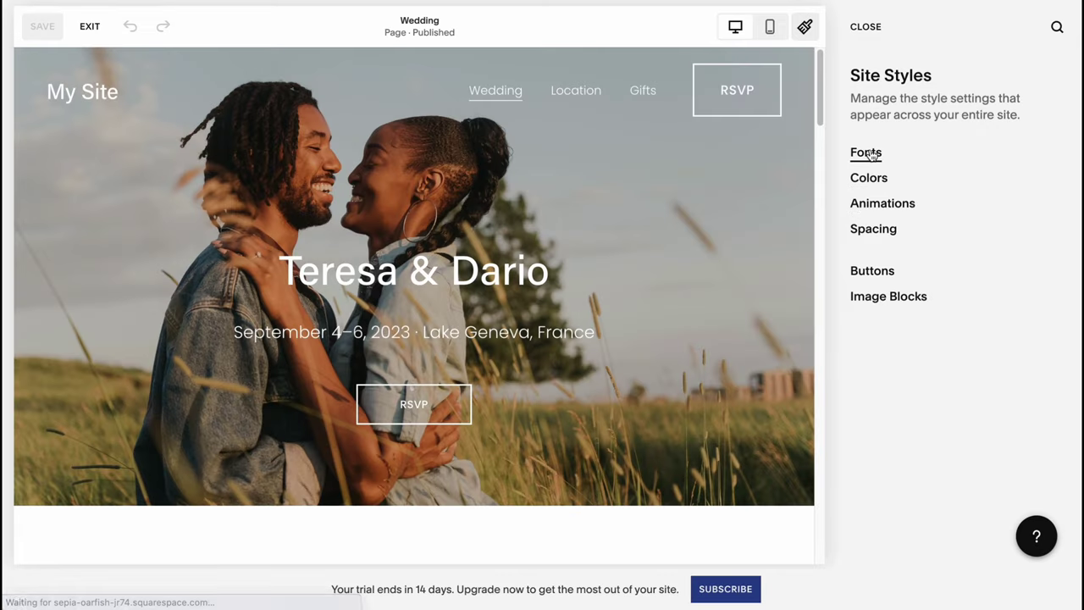
pyautogui.click(879, 155)
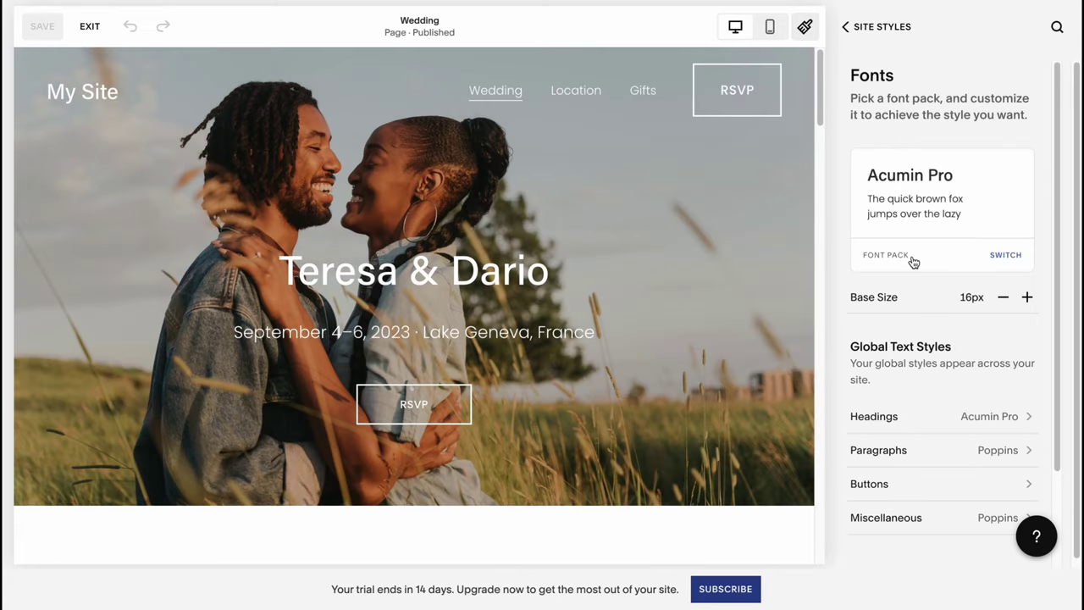
pyautogui.click(1006, 255)
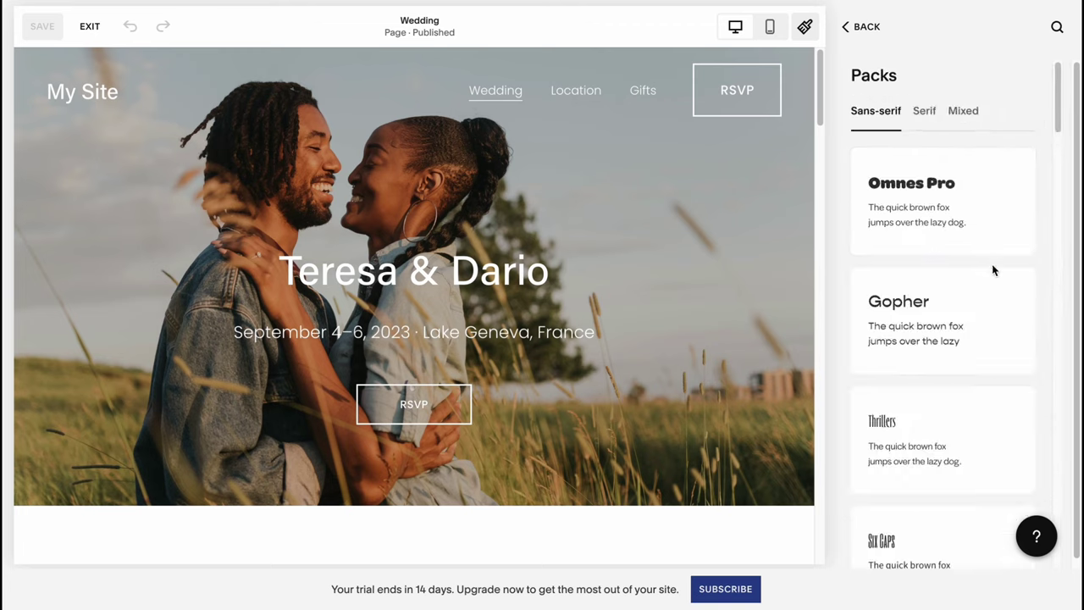
pyautogui.click(939, 306)
pyautogui.click(936, 434)
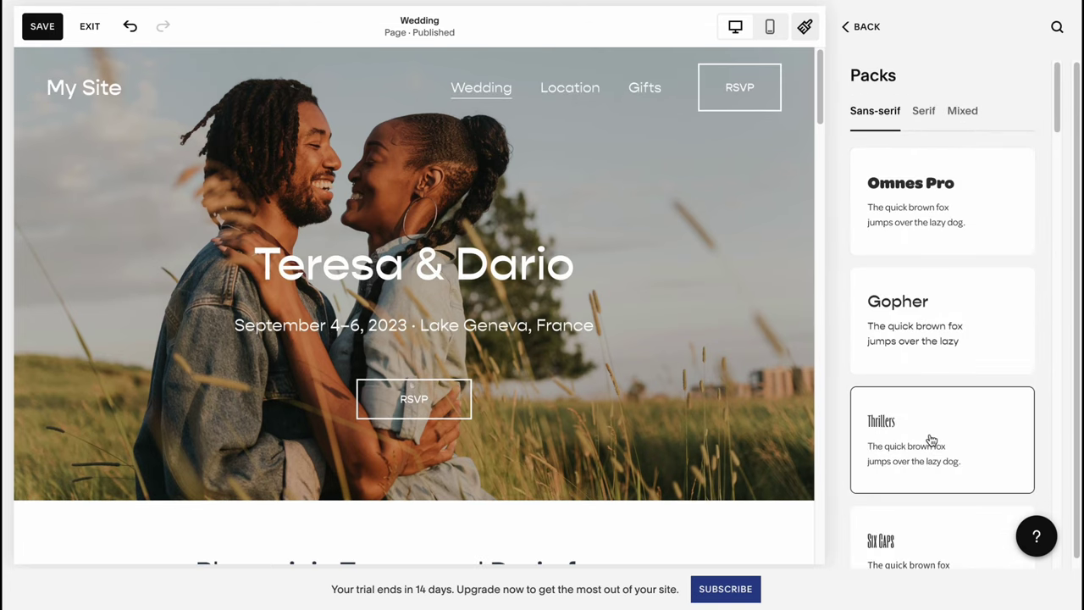
# - Try Six Caps, Roc Grotesk, Audiowide and Eurostile Extended, then apply Work Sans and save
pyautogui.scroll(-2, 966, 415)
pyautogui.click(926, 446)
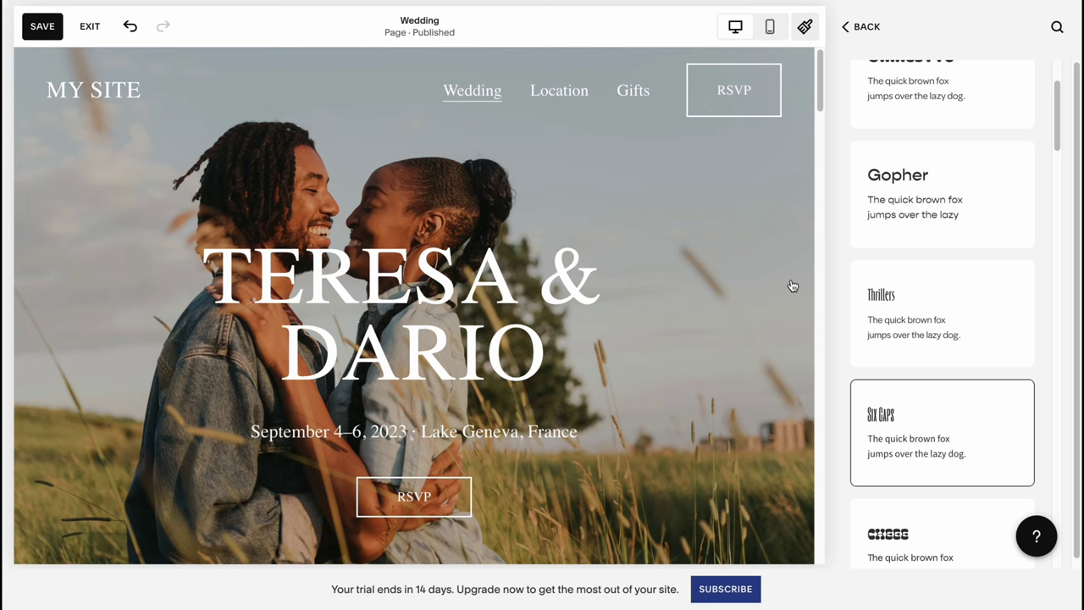
pyautogui.scroll(-4, 917, 446)
pyautogui.click(912, 339)
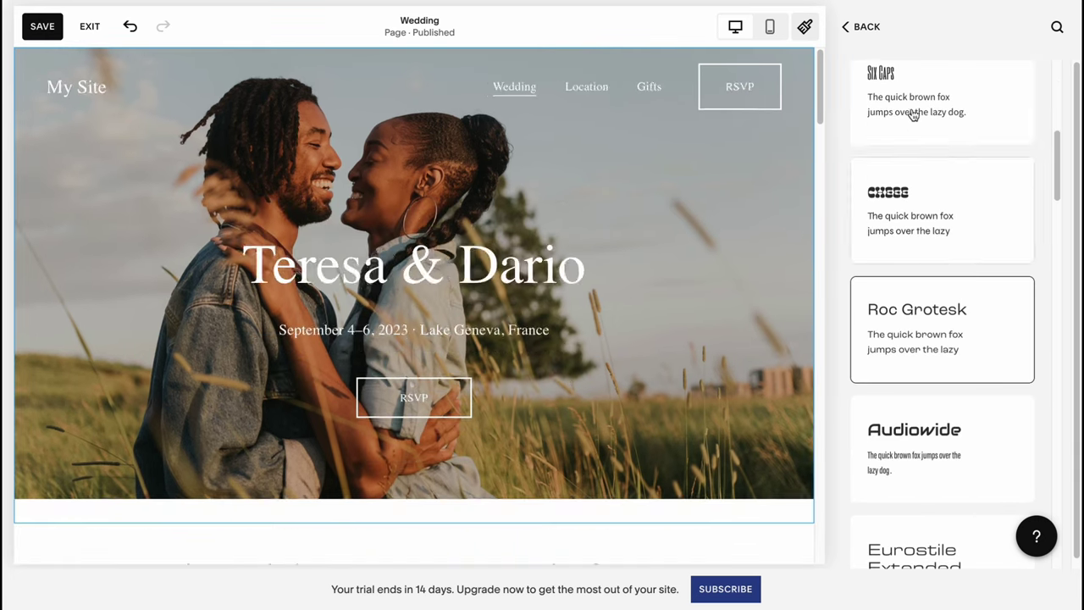
pyautogui.click(924, 138)
pyautogui.scroll(-2, 938, 280)
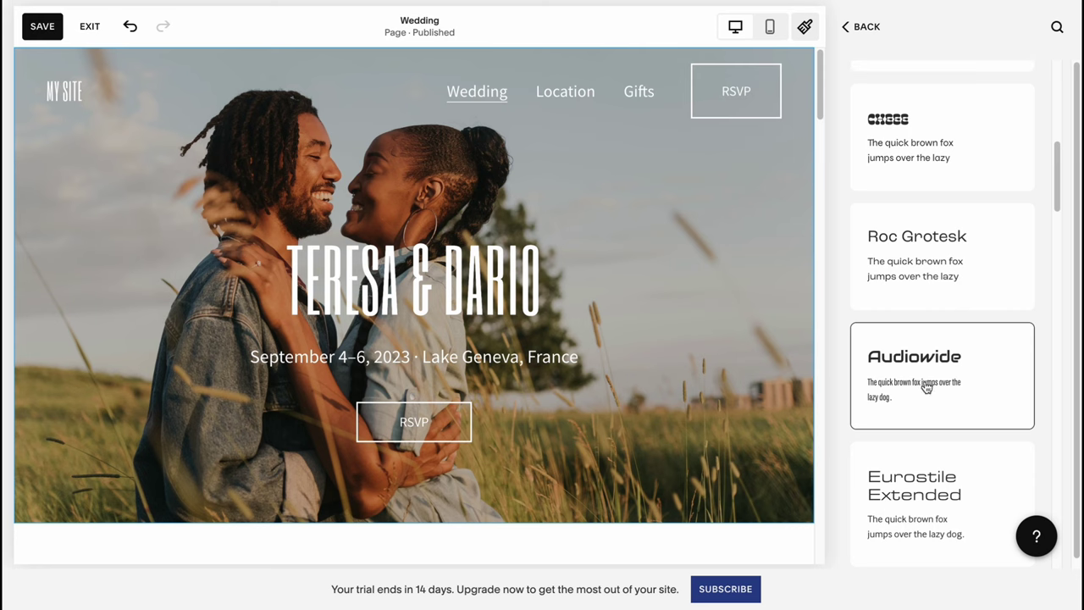
pyautogui.click(922, 383)
pyautogui.scroll(-1, 938, 400)
pyautogui.click(935, 483)
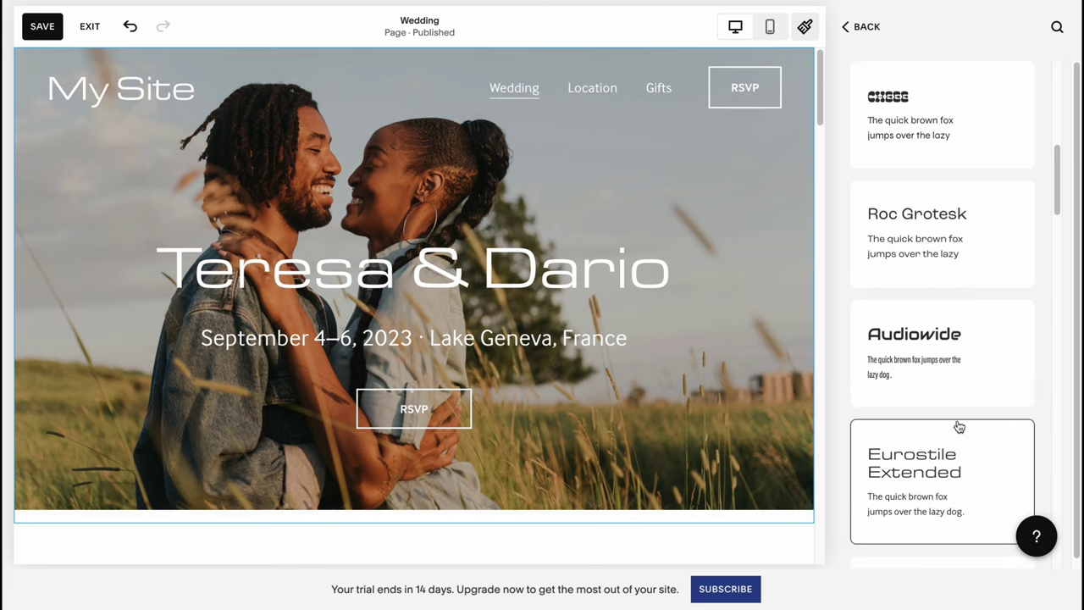
pyautogui.scroll(-6, 949, 426)
pyautogui.click(924, 388)
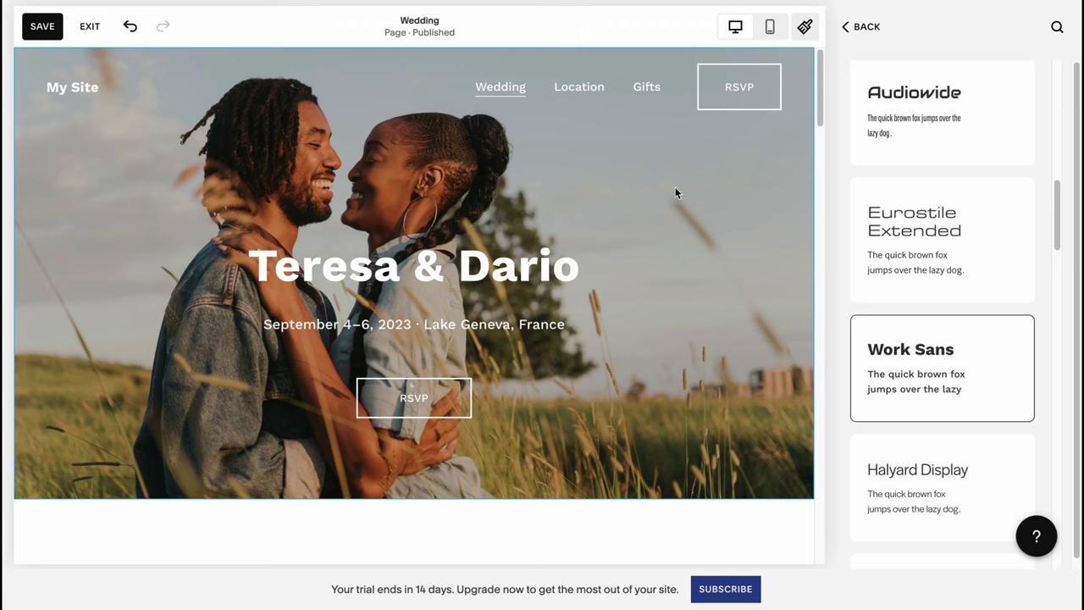
pyautogui.click(44, 26)
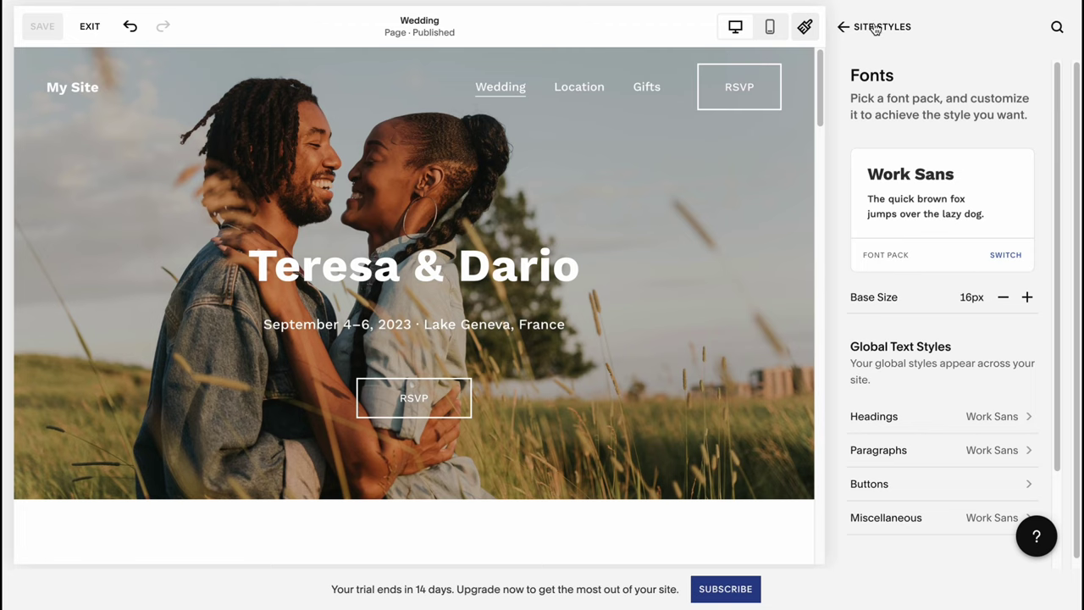
# - Edit the colour palette, trying cream/yellow, grey/orange/teal and yellow/pink/purple presets
pyautogui.click(876, 27)
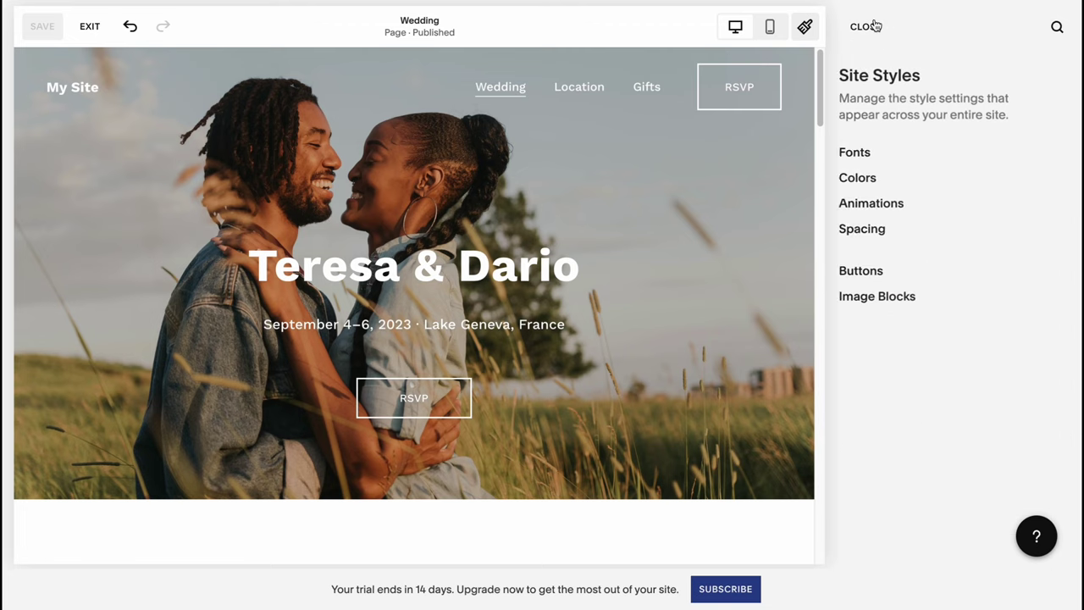
pyautogui.click(881, 187)
pyautogui.click(945, 227)
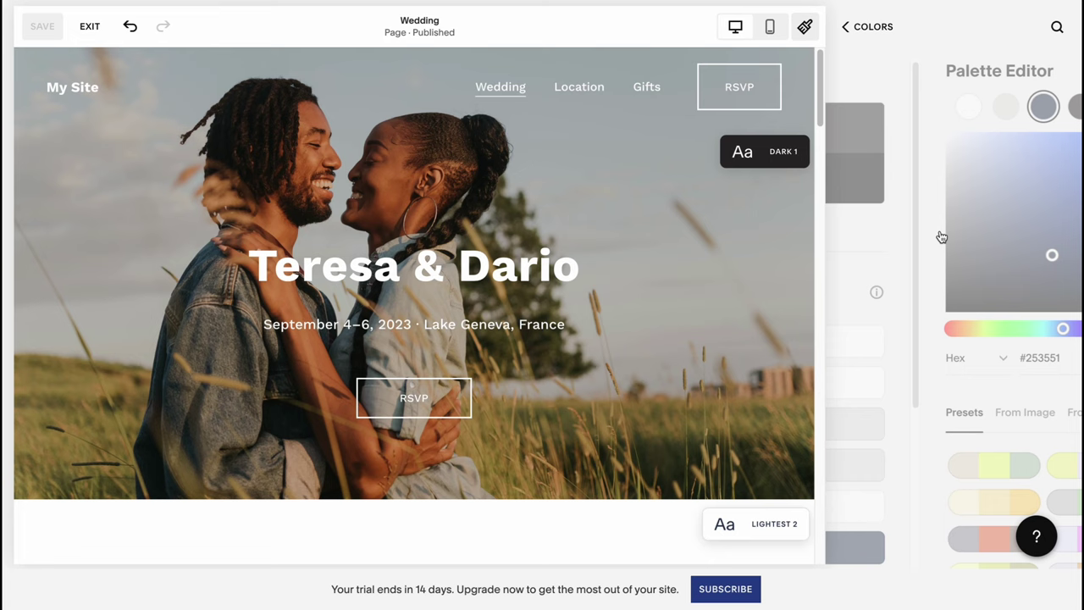
pyautogui.click(916, 463)
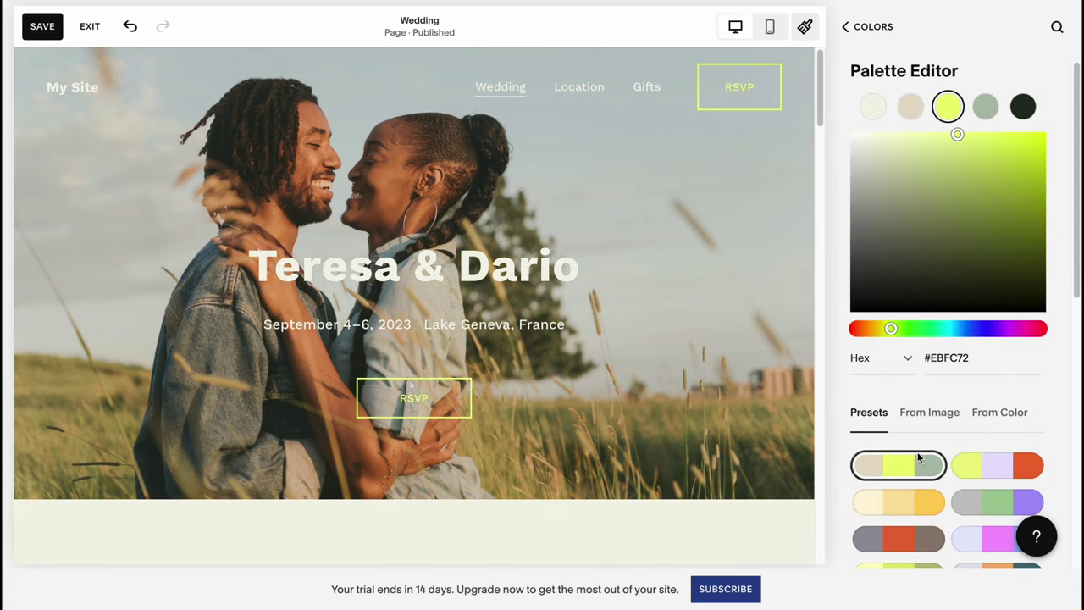
pyautogui.click(930, 513)
pyautogui.scroll(-1, 930, 513)
pyautogui.click(1009, 454)
pyautogui.scroll(-3, 1009, 474)
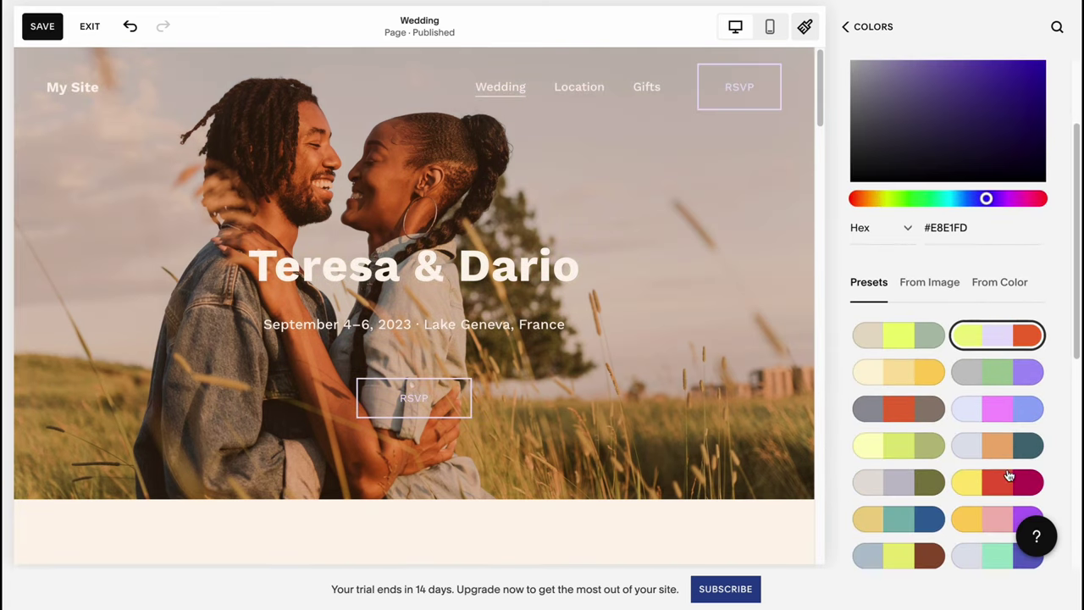
pyautogui.click(1001, 447)
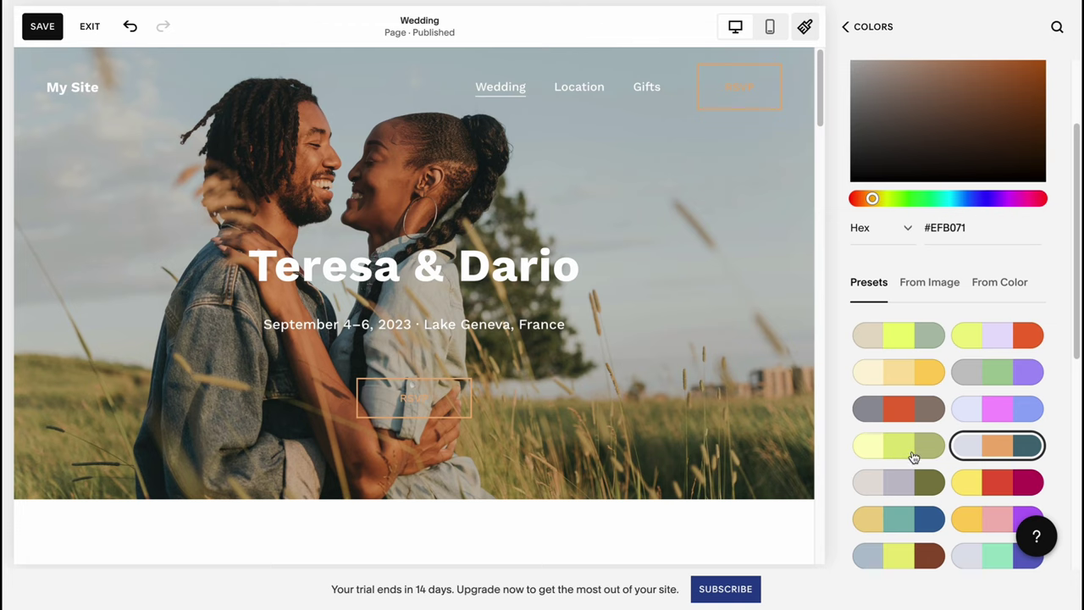
pyautogui.scroll(-1, 1031, 462)
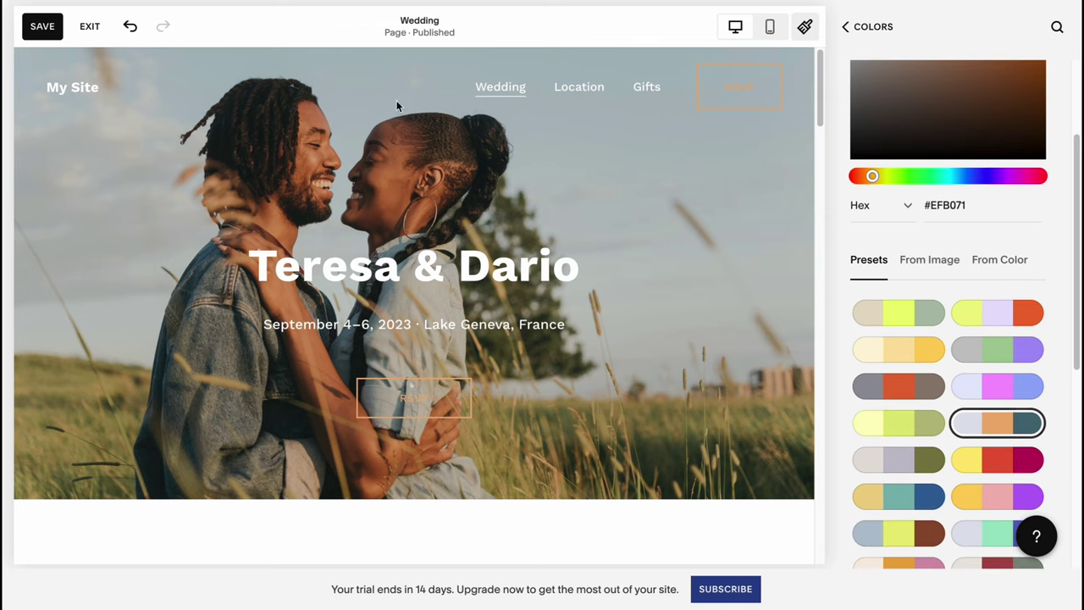
pyautogui.scroll(-3, 989, 411)
pyautogui.click(993, 410)
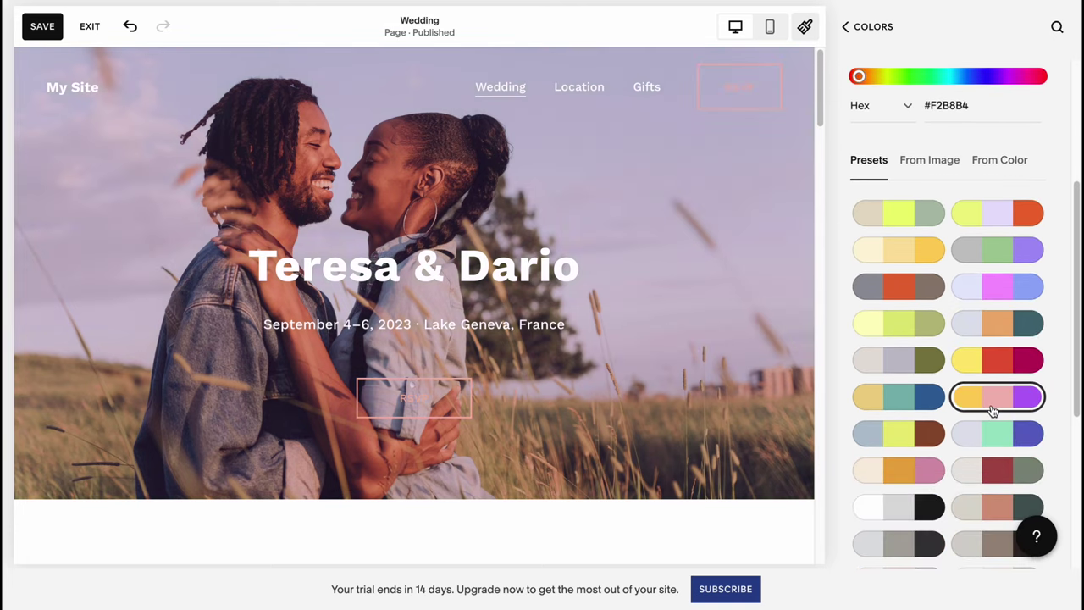
pyautogui.click(1005, 336)
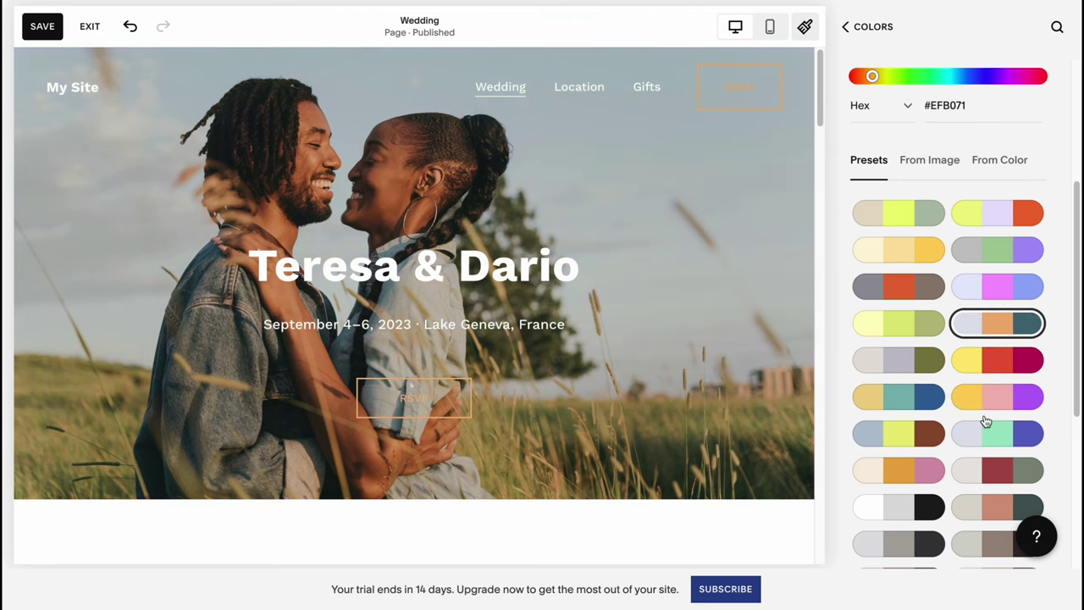
# - Apply the peach, orange and black palette and save it
pyautogui.scroll(-9, 955, 428)
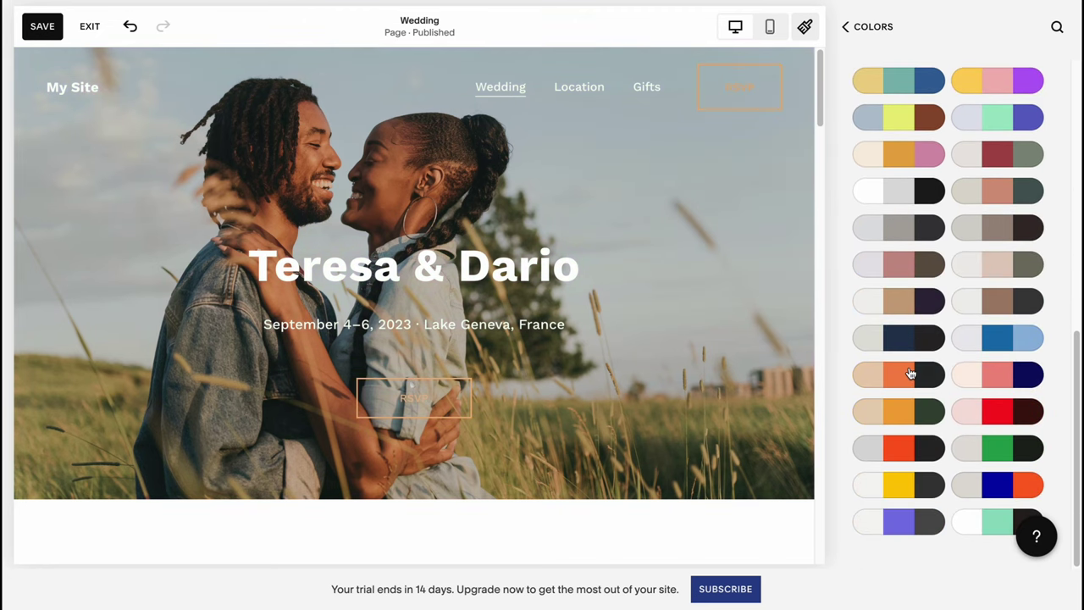
pyautogui.click(911, 374)
pyautogui.scroll(-3, 957, 385)
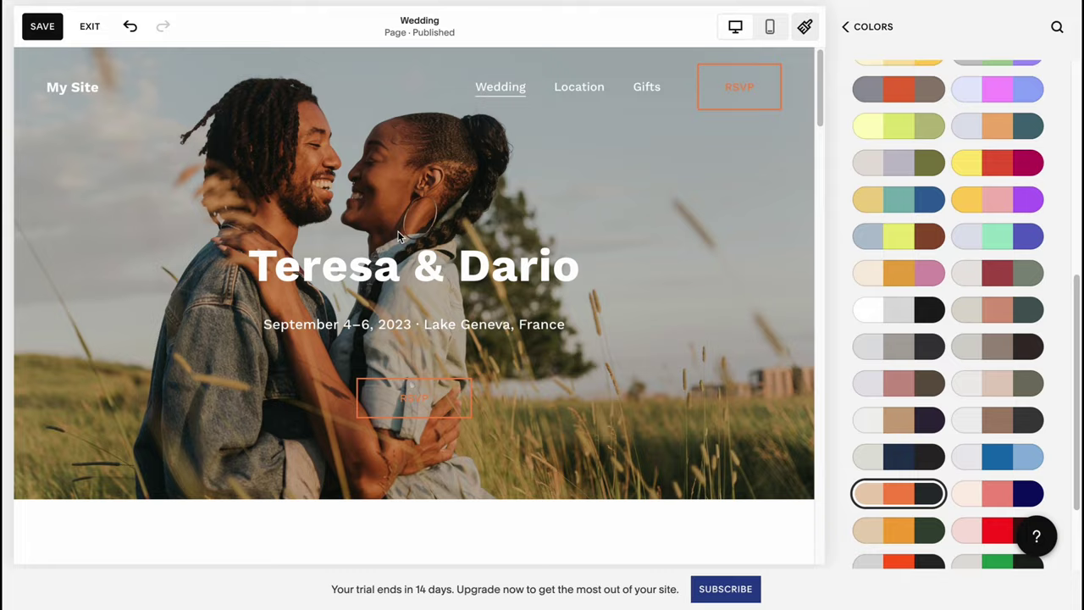
pyautogui.scroll(-10, 442, 272)
pyautogui.scroll(-3, 442, 276)
pyautogui.scroll(-5, 442, 276)
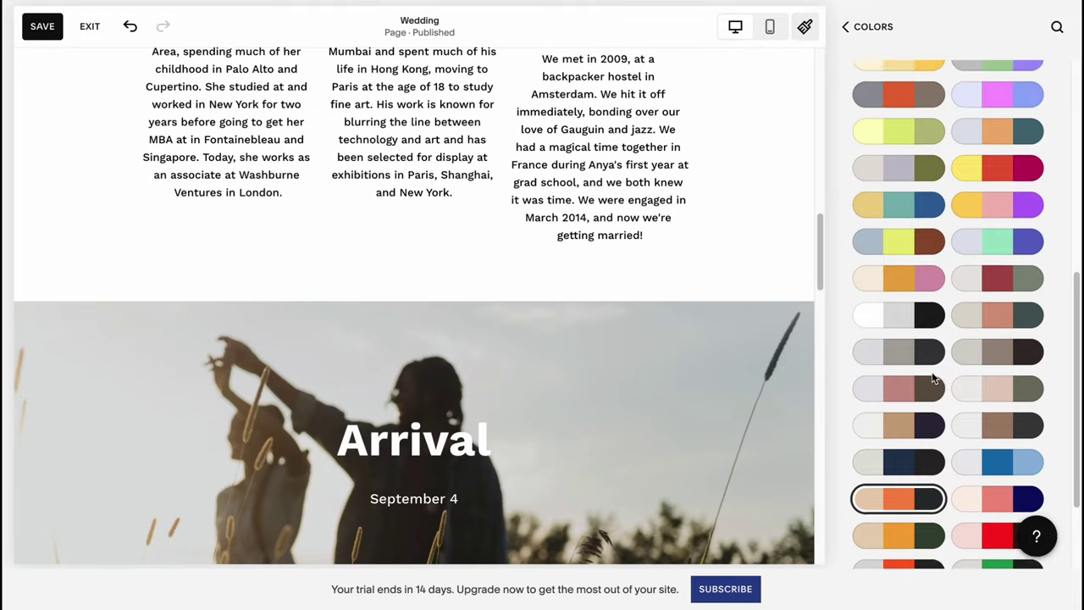
pyautogui.click(898, 493)
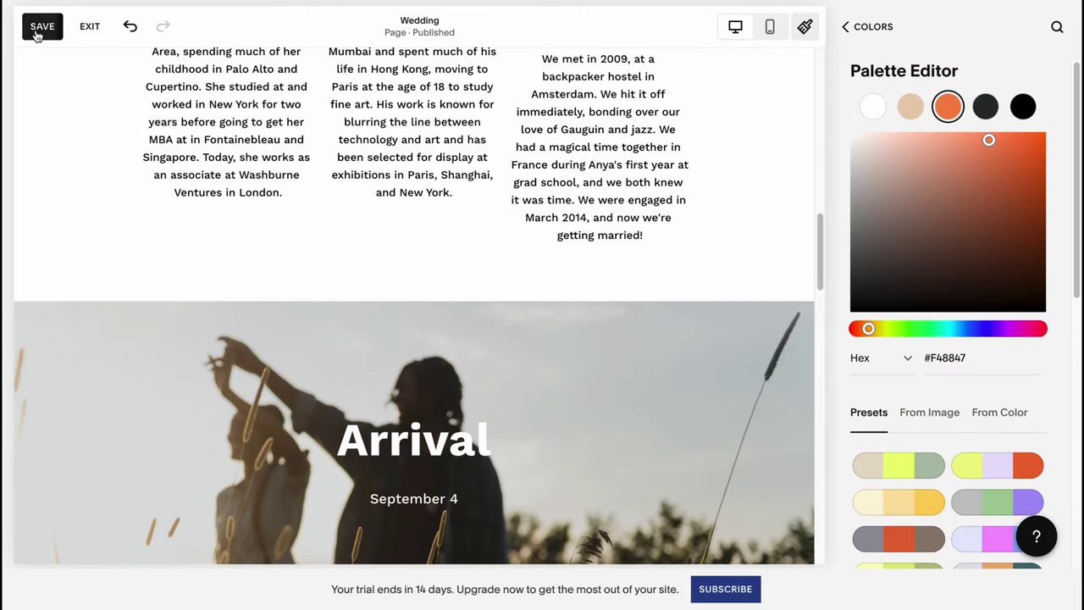
pyautogui.click(41, 27)
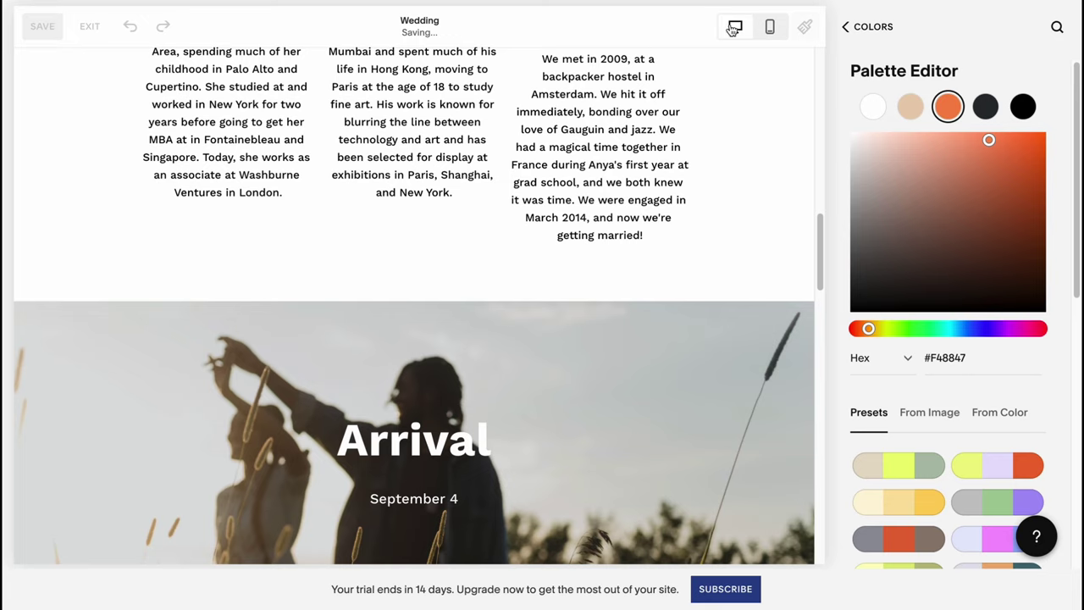
pyautogui.click(859, 39)
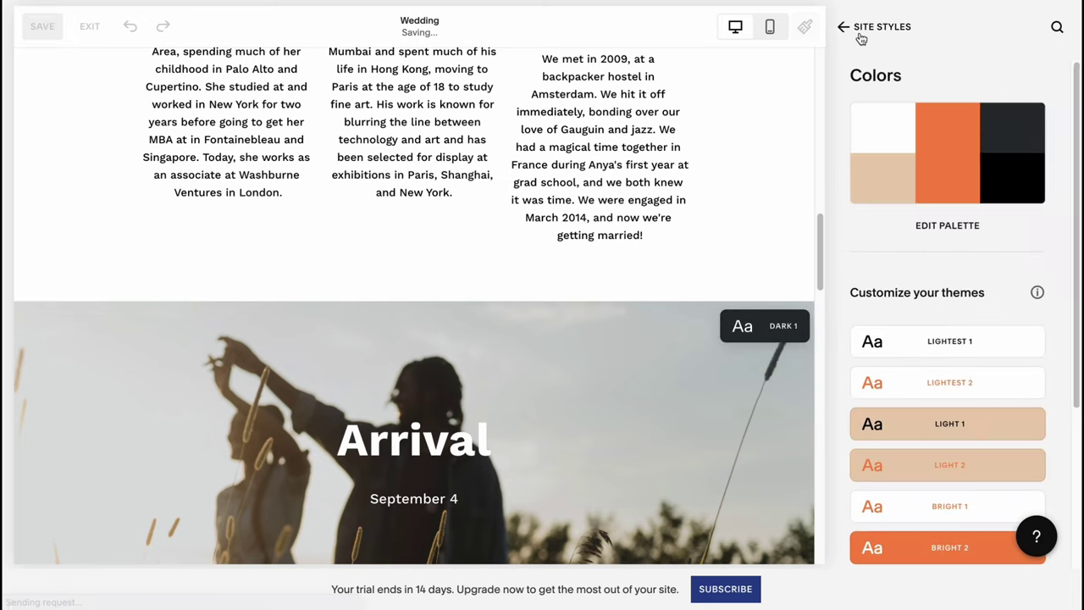
pyautogui.click(903, 39)
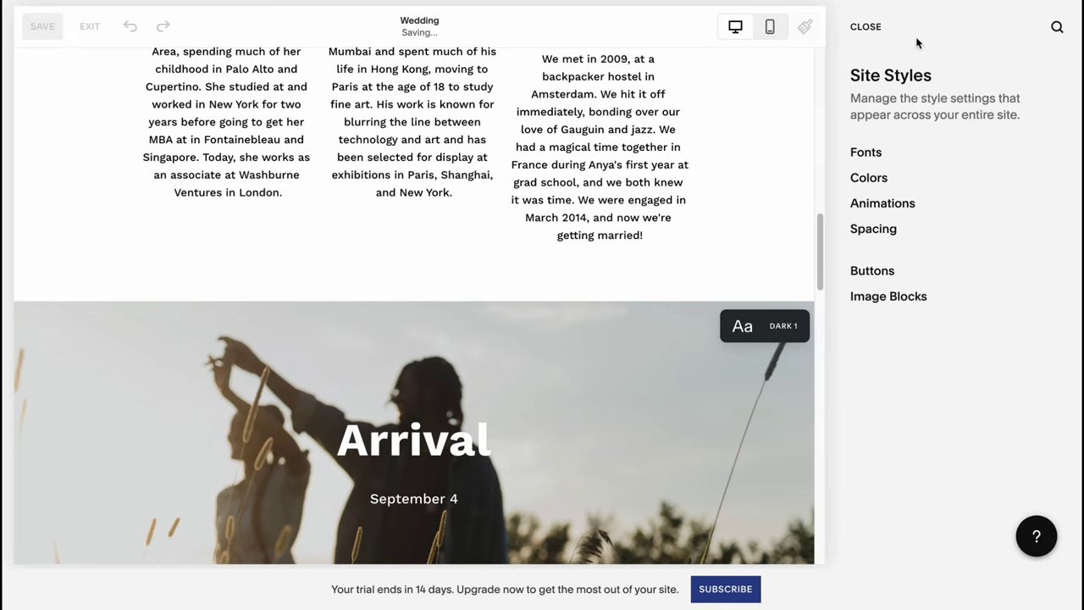
# - Close Site Styles and insert the three-portrait People team layout above the hero
pyautogui.click(866, 26)
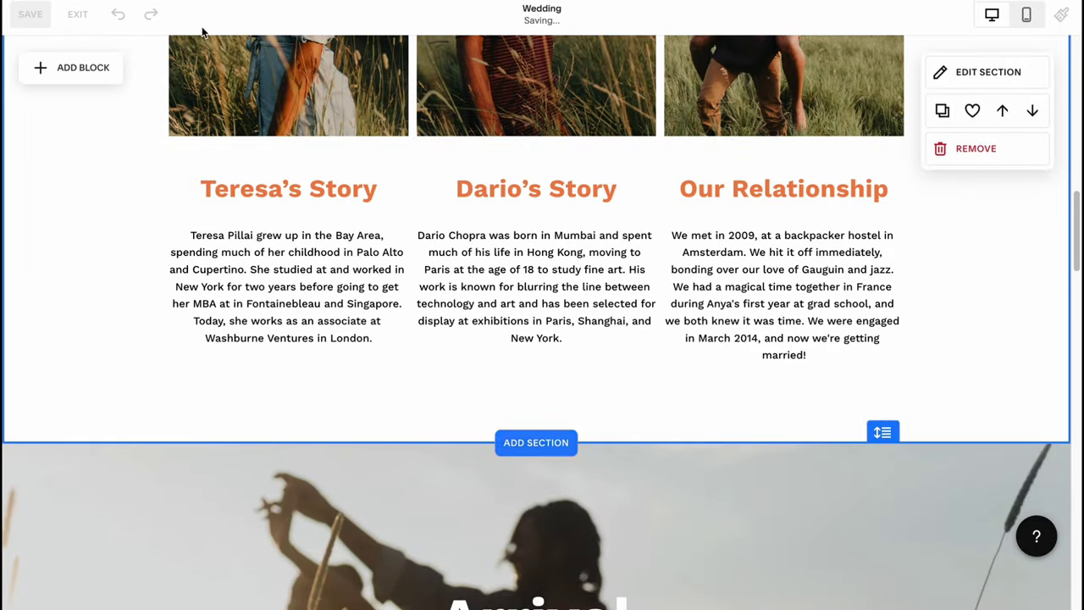
pyautogui.scroll(5, 613, 418)
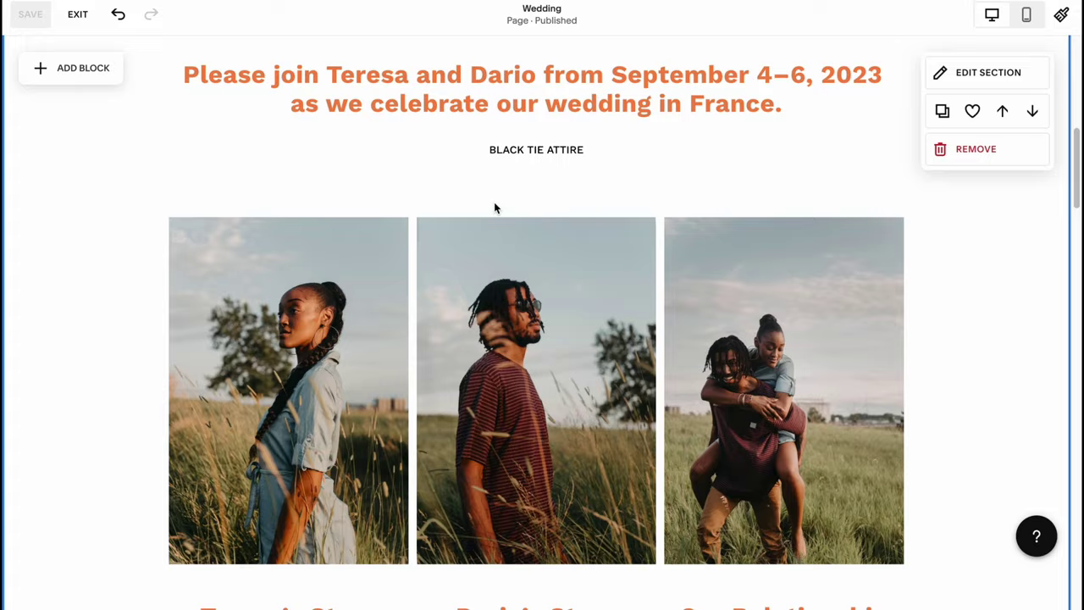
pyautogui.scroll(6, 494, 201)
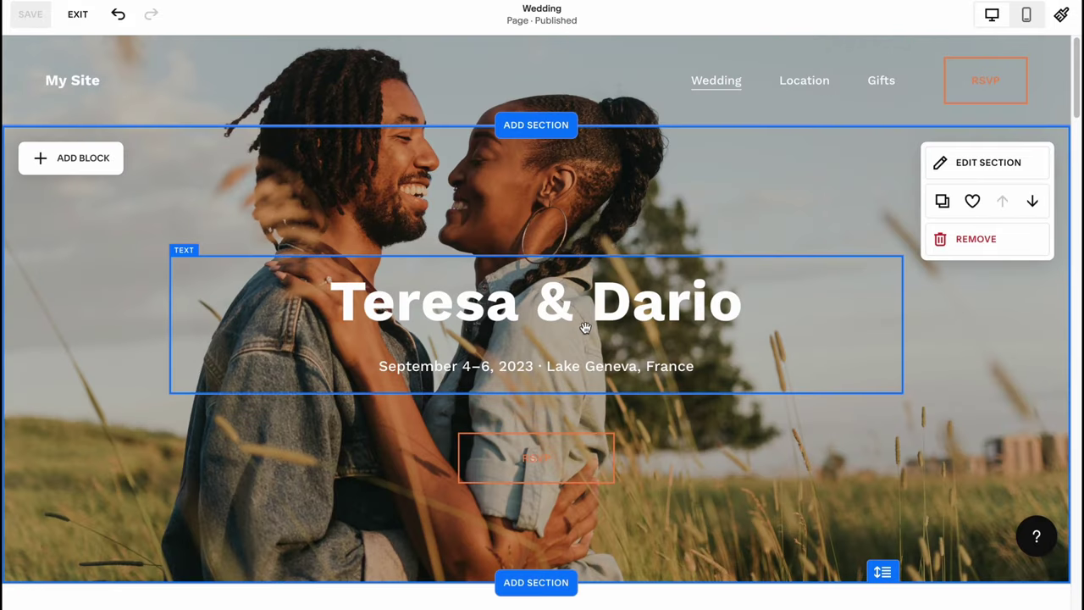
pyautogui.scroll(-1, 338, 149)
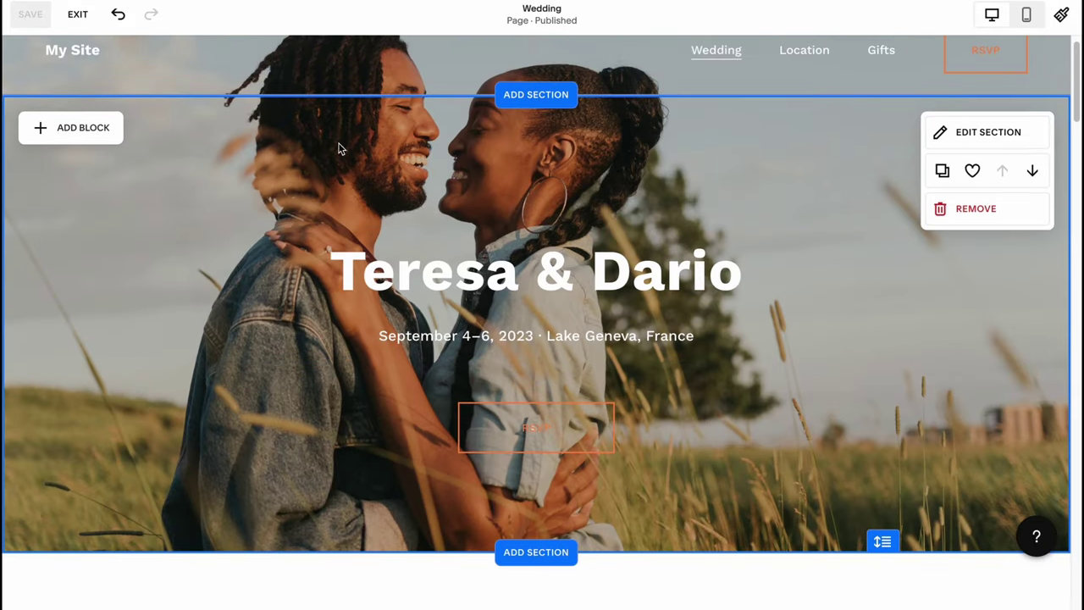
pyautogui.scroll(-1, 426, 380)
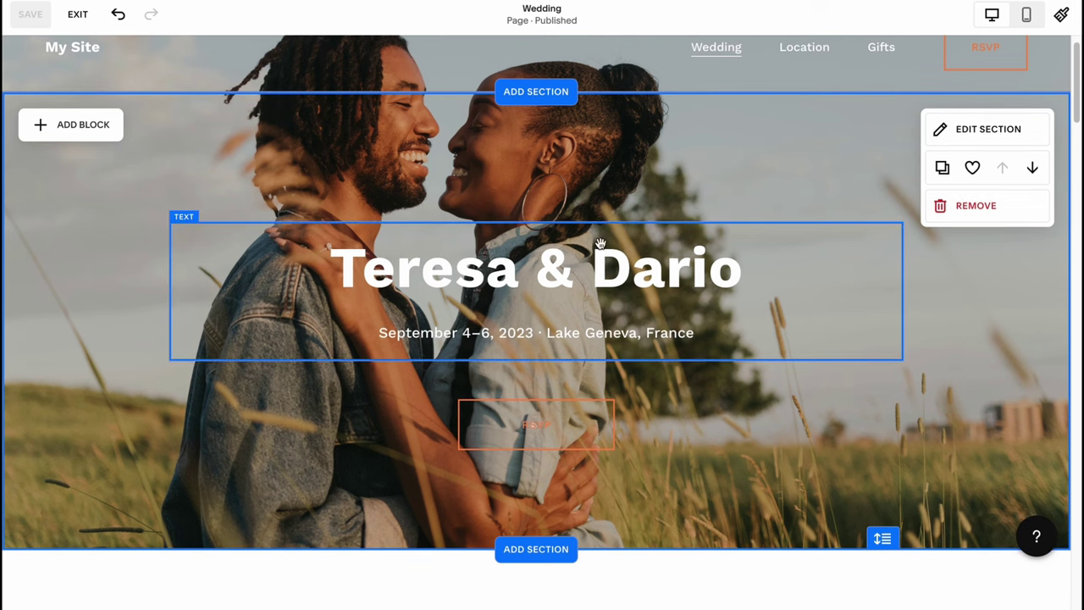
pyautogui.click(531, 93)
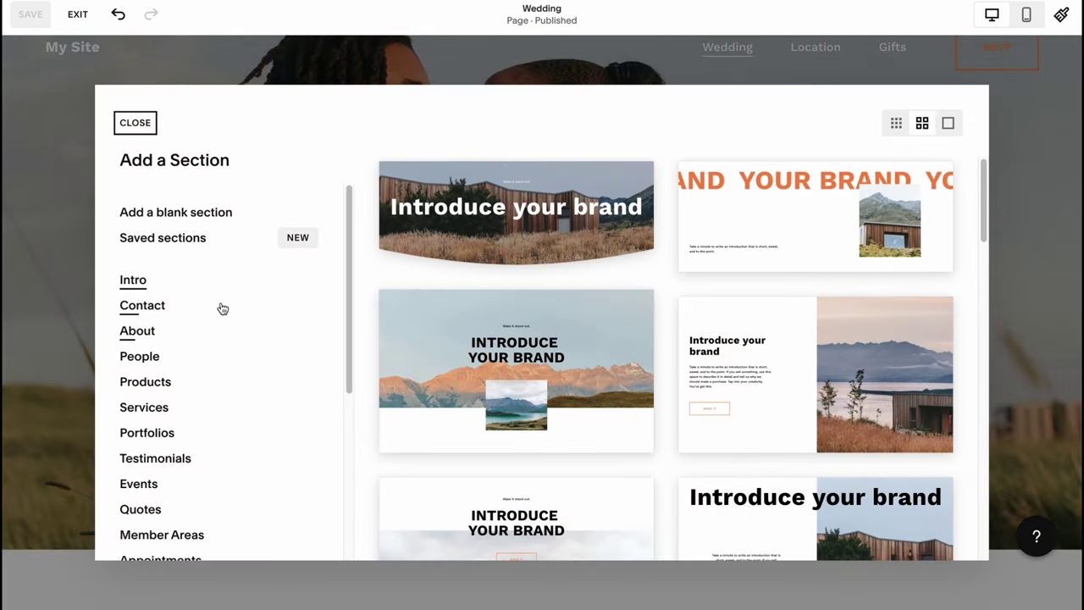
pyautogui.scroll(-1, 572, 392)
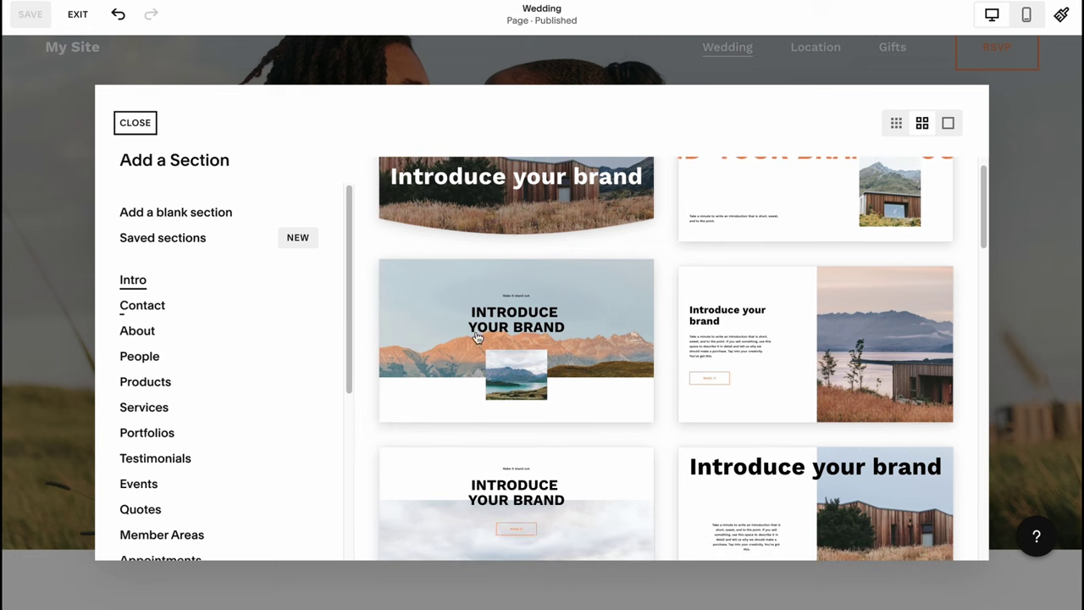
pyautogui.click(134, 332)
pyautogui.click(139, 305)
pyautogui.click(140, 356)
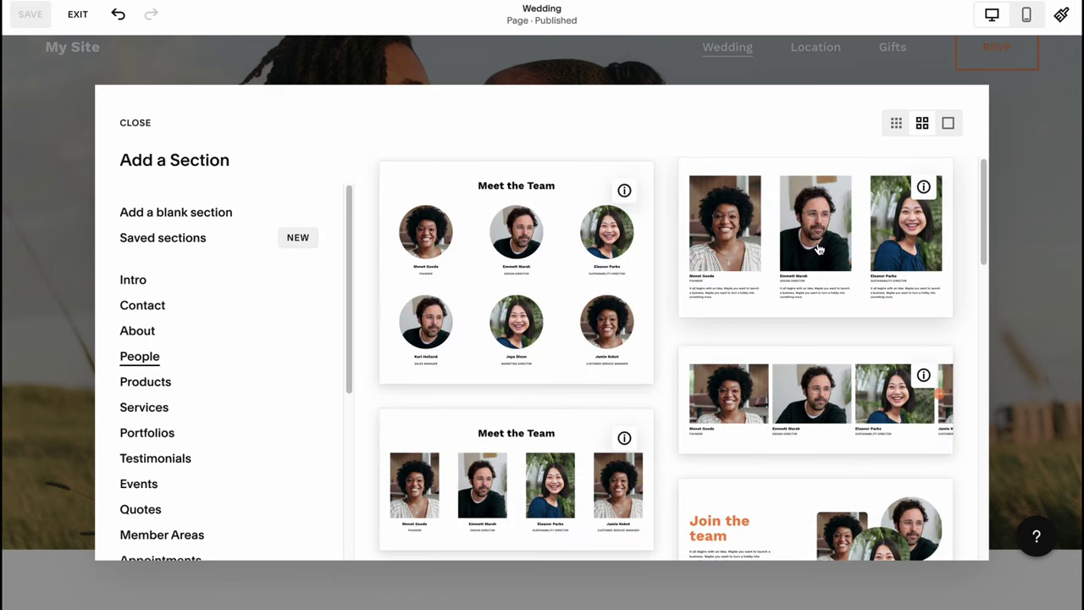
pyautogui.click(818, 249)
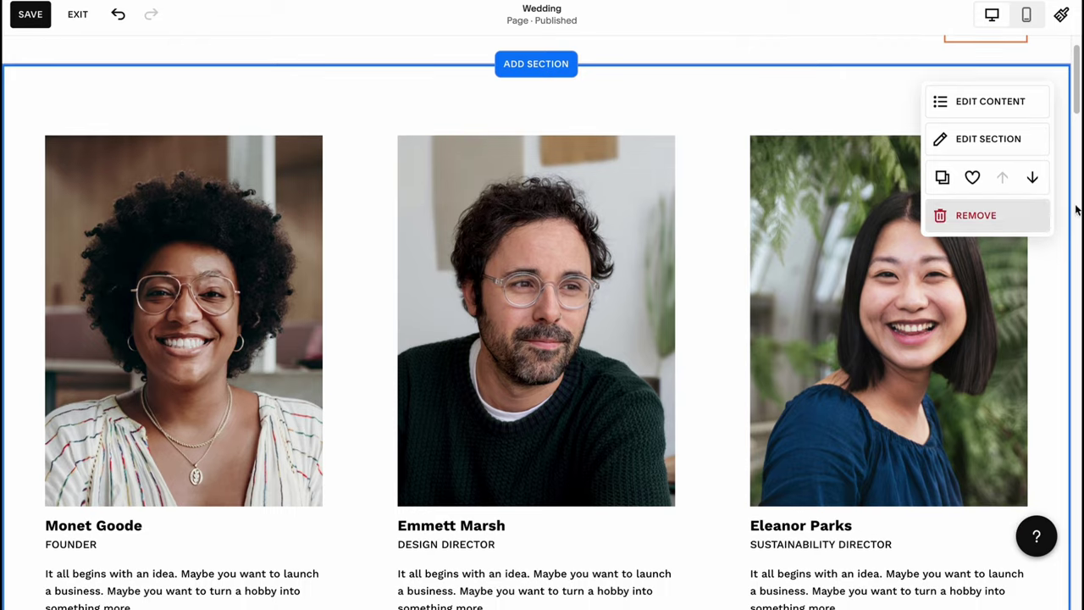
# - Move the team section down one position and toggle its member photos off and back on
pyautogui.click(1033, 179)
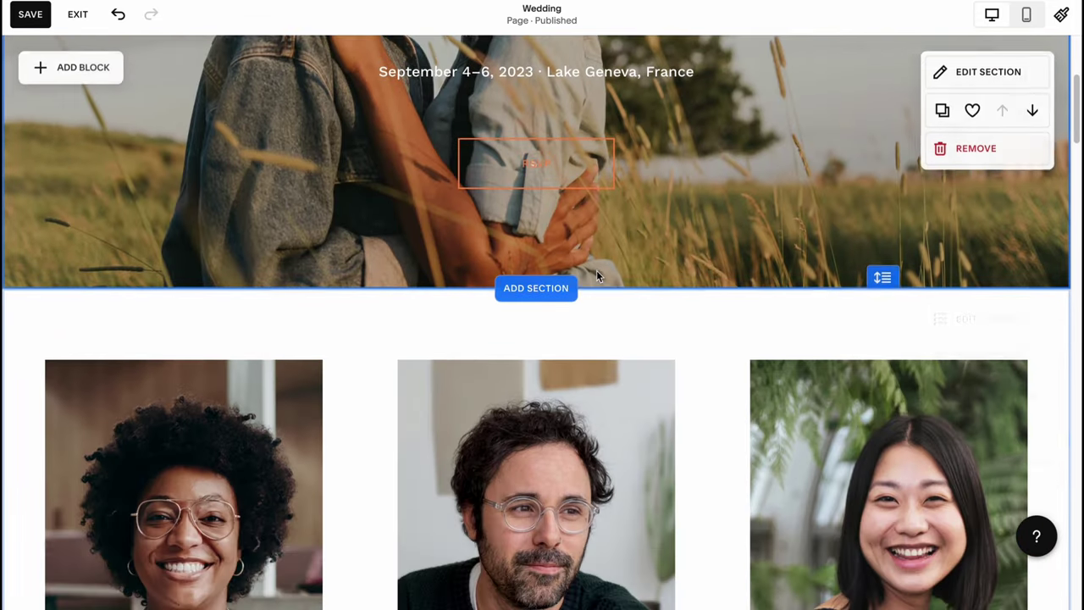
pyautogui.scroll(4, 596, 270)
pyautogui.scroll(-4, 680, 348)
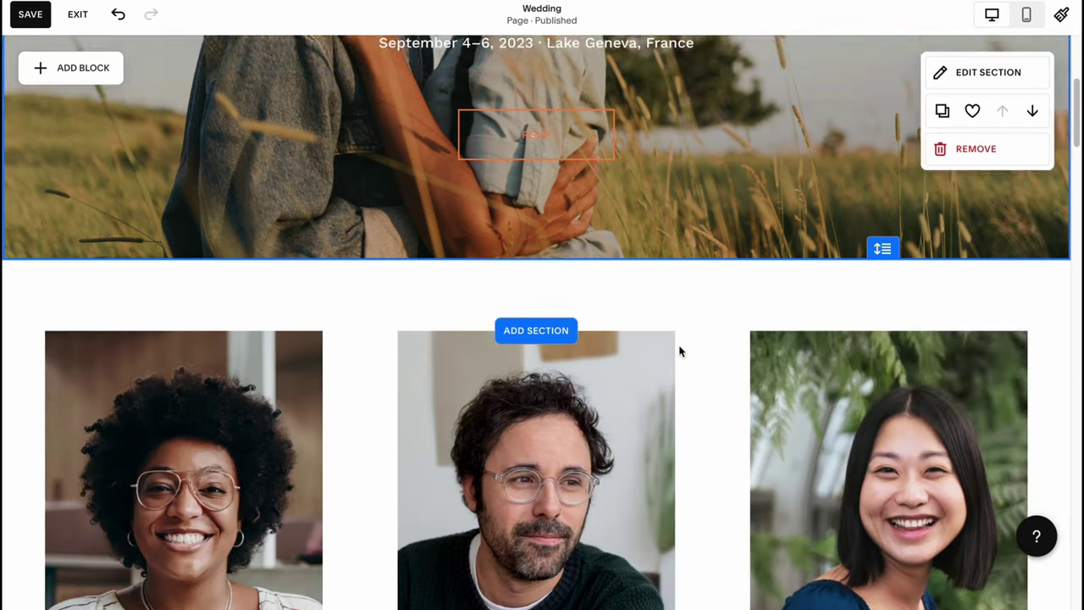
pyautogui.scroll(-1, 680, 347)
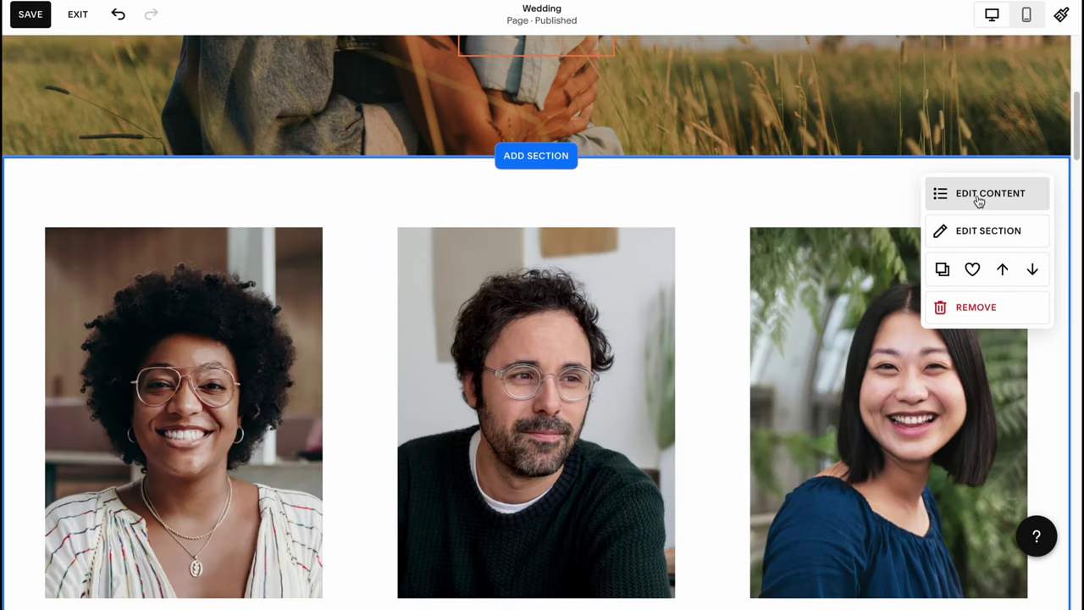
pyautogui.scroll(-1, 963, 314)
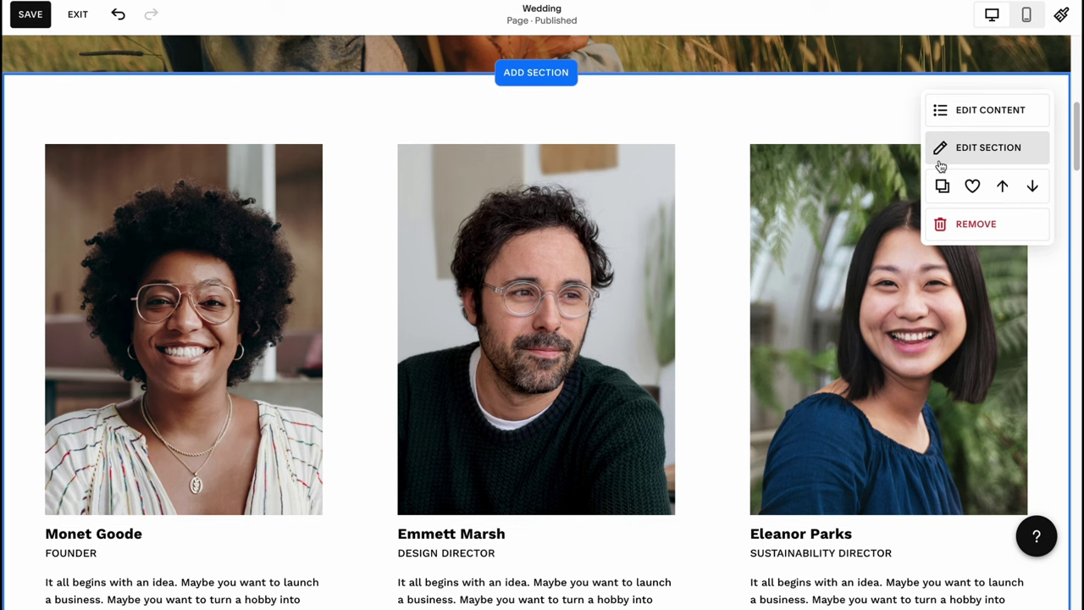
pyautogui.click(979, 120)
pyautogui.scroll(-2, 731, 341)
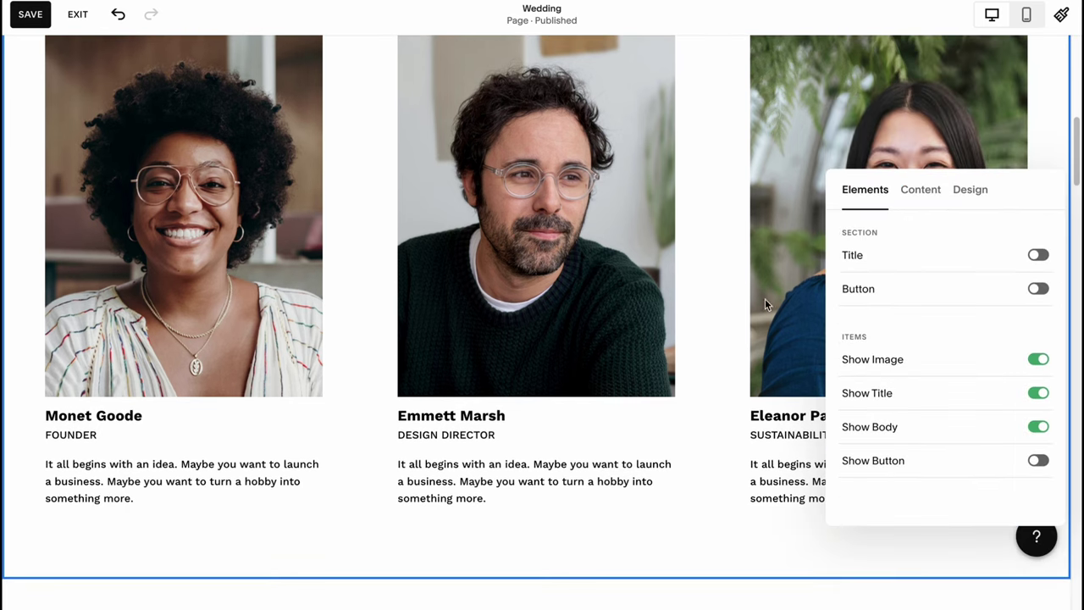
pyautogui.click(1039, 359)
pyautogui.click(1039, 185)
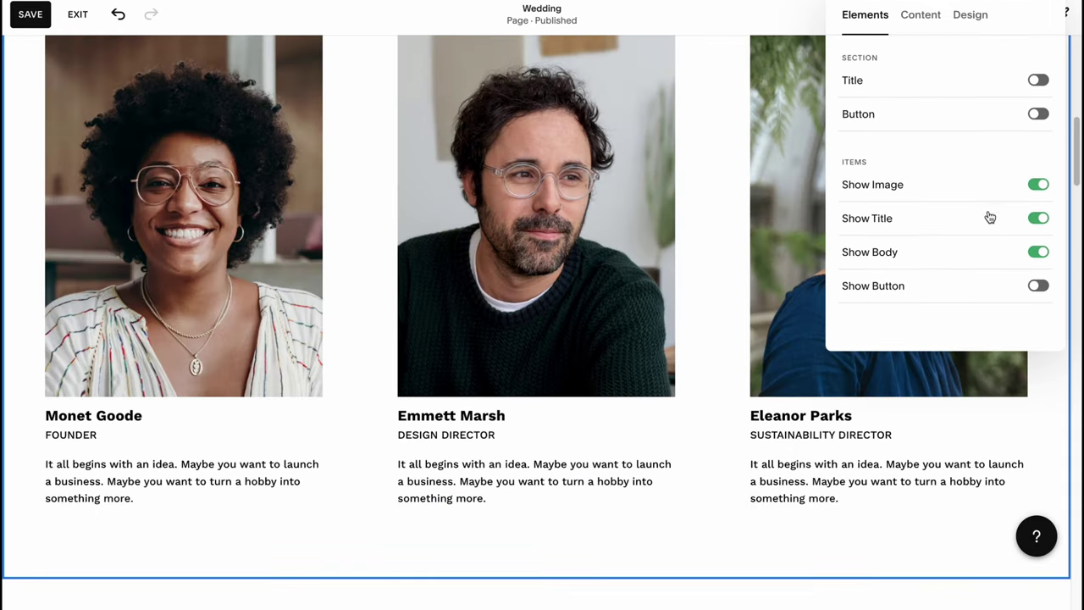
# - Delete the Monet Goode member and add a new placeholder team member
pyautogui.click(923, 16)
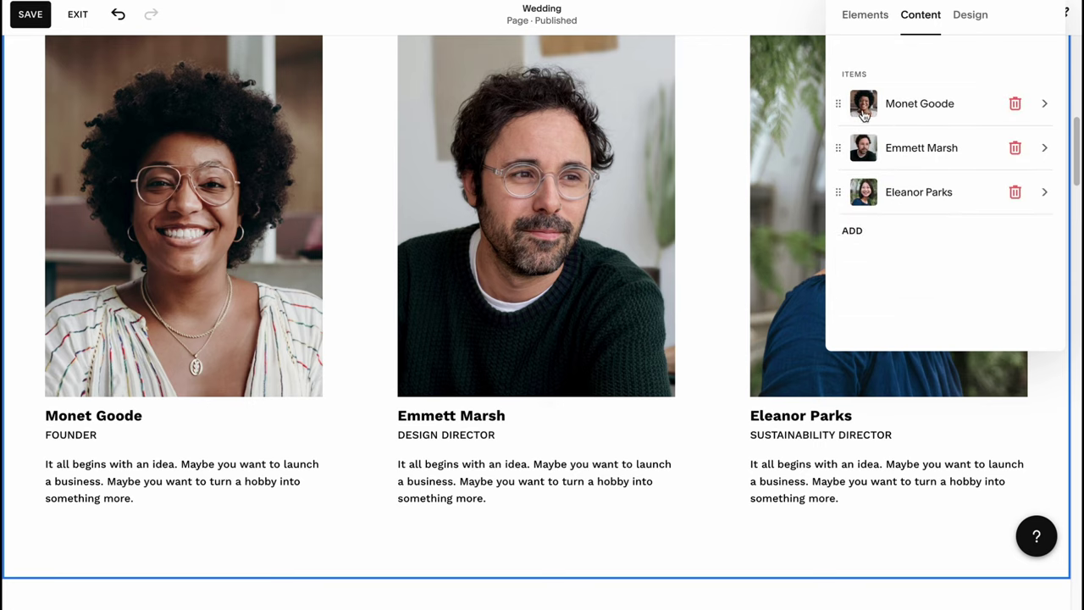
pyautogui.click(1015, 105)
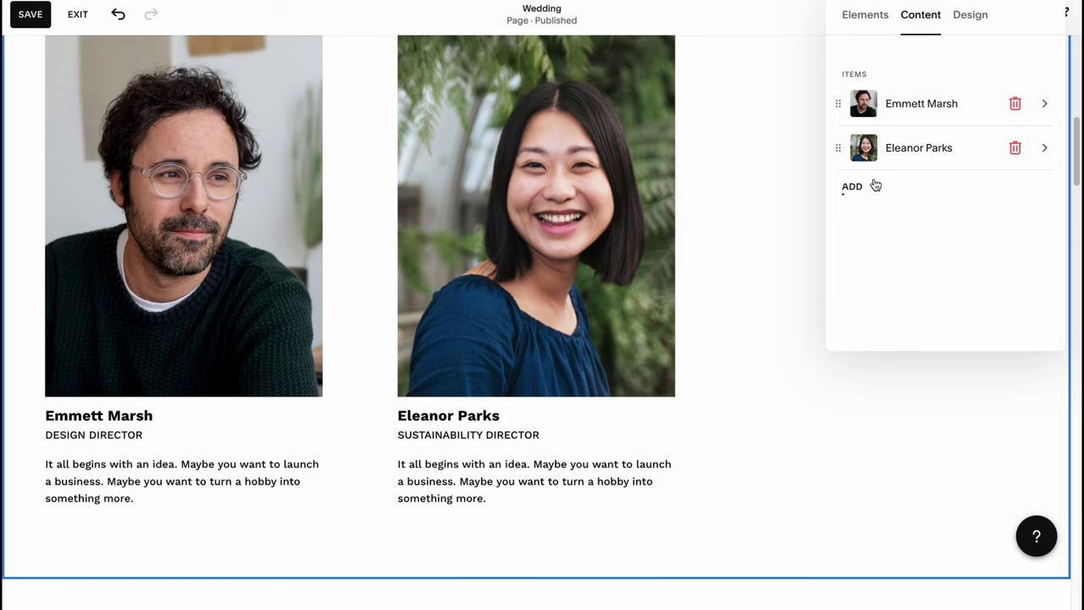
pyautogui.click(854, 186)
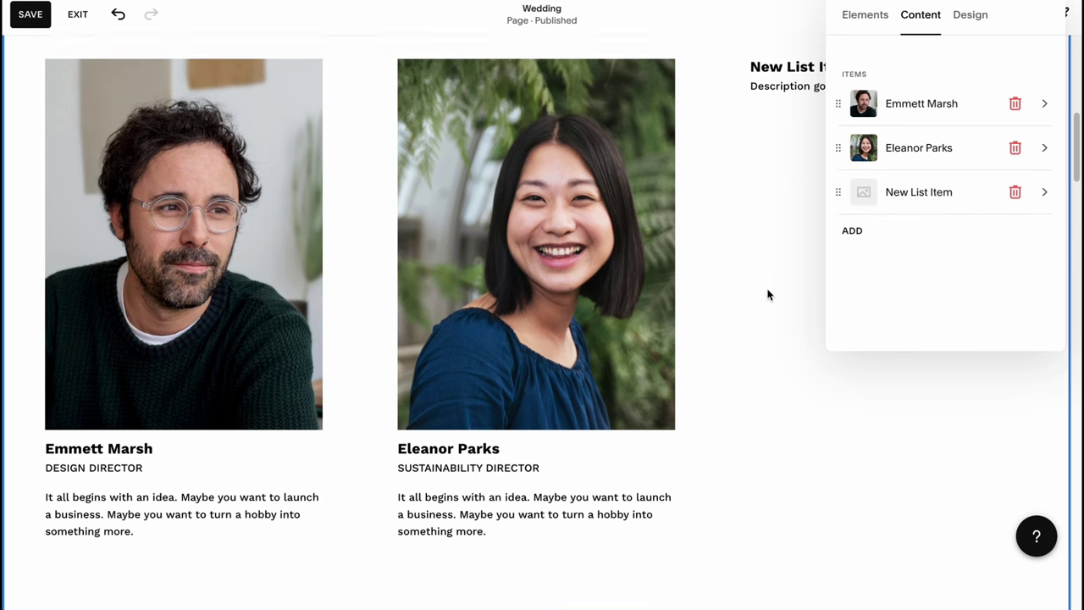
pyautogui.scroll(1, 763, 293)
pyautogui.click(819, 203)
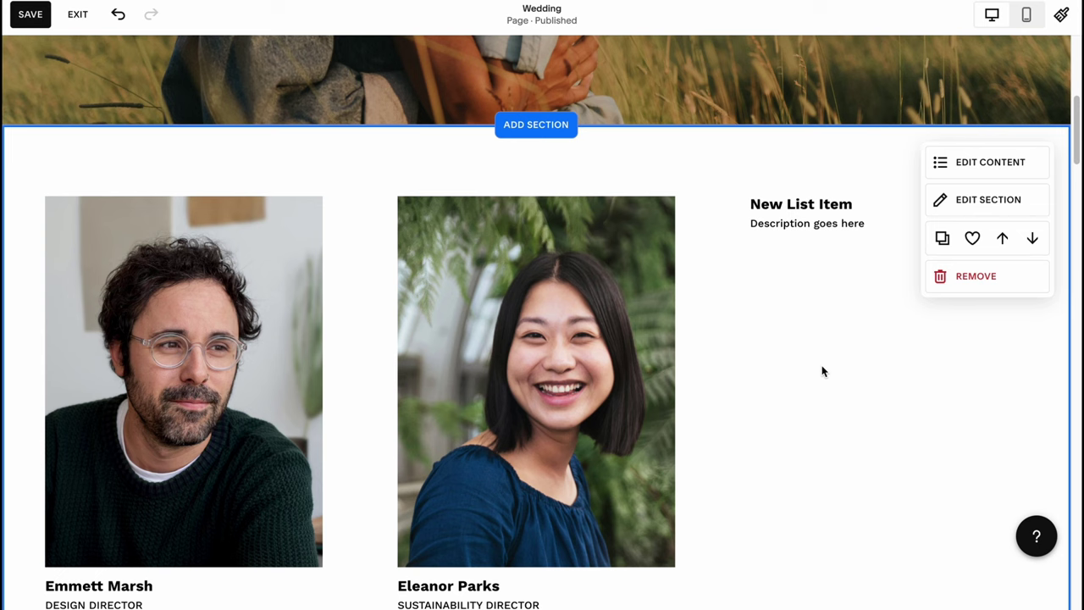
# - Replace the 'Teresa & Dario' hero heading with 'HelperMan Works'
pyautogui.scroll(-2, 822, 370)
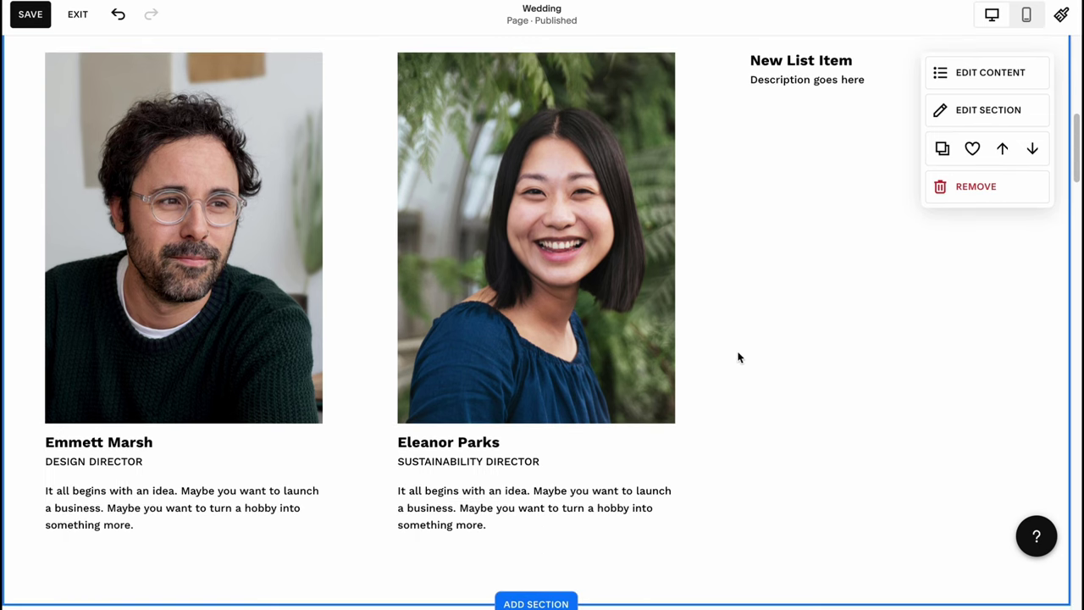
pyautogui.scroll(7, 569, 399)
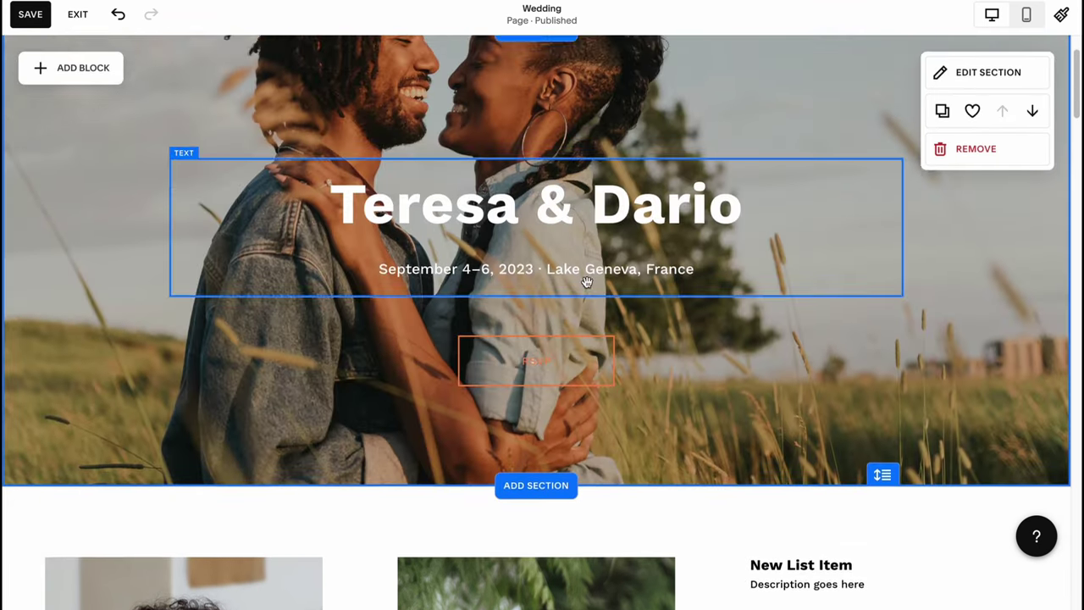
pyautogui.scroll(1, 587, 282)
pyautogui.click(645, 308)
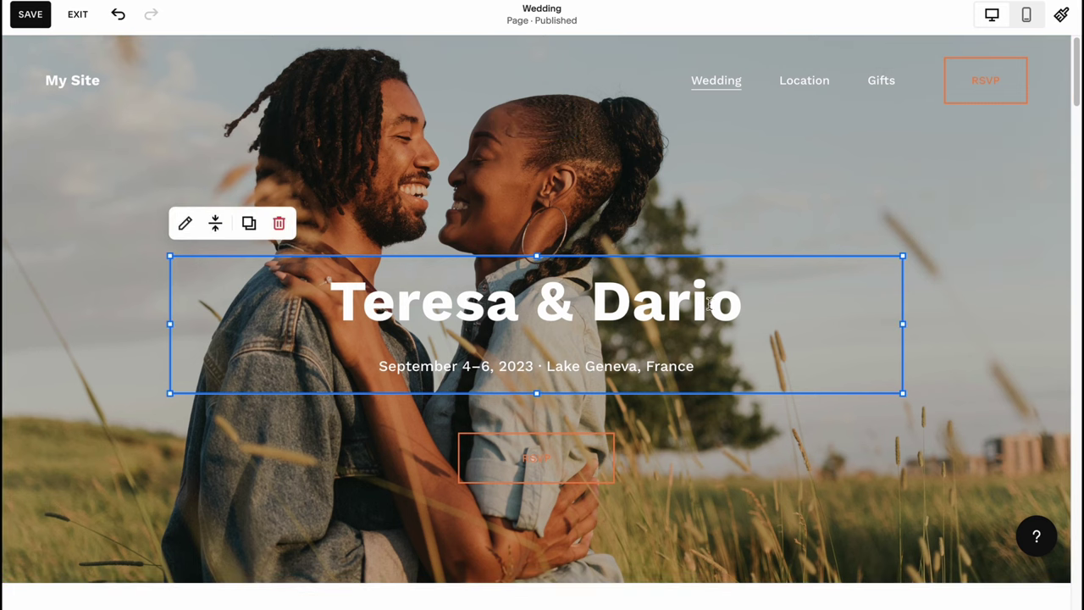
pyautogui.moveTo(709, 305); pyautogui.dragTo(320, 276)
pyautogui.write('H')
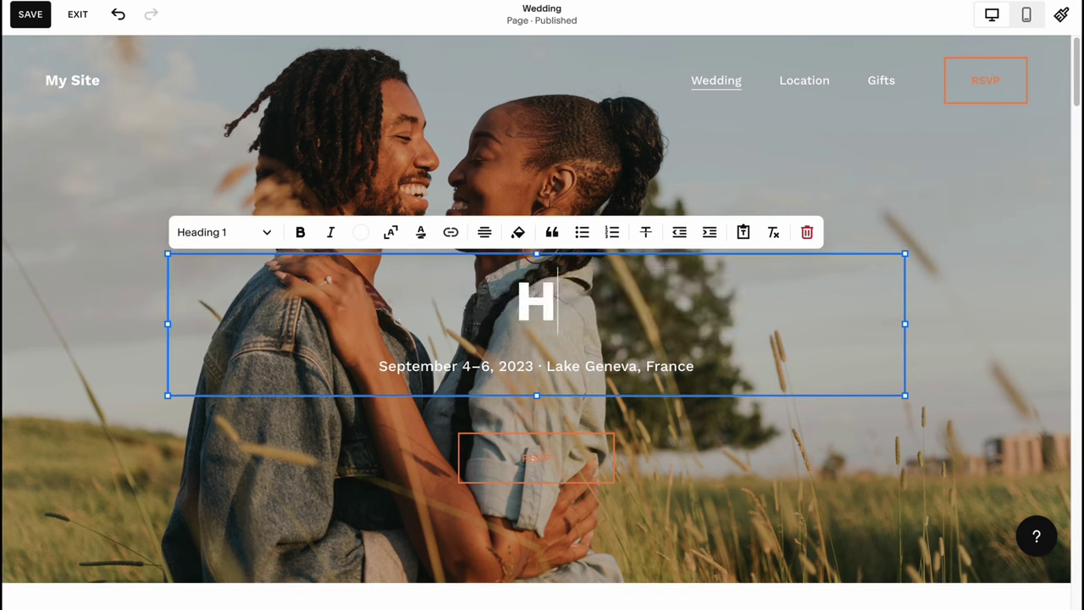
pyautogui.write('elperMan')
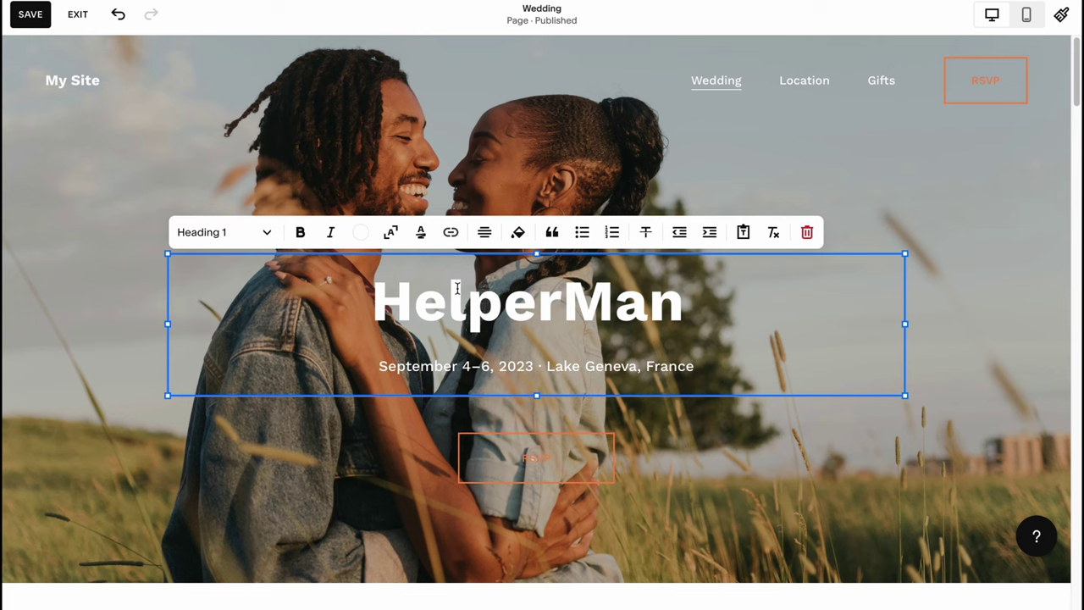
pyautogui.write('Works')
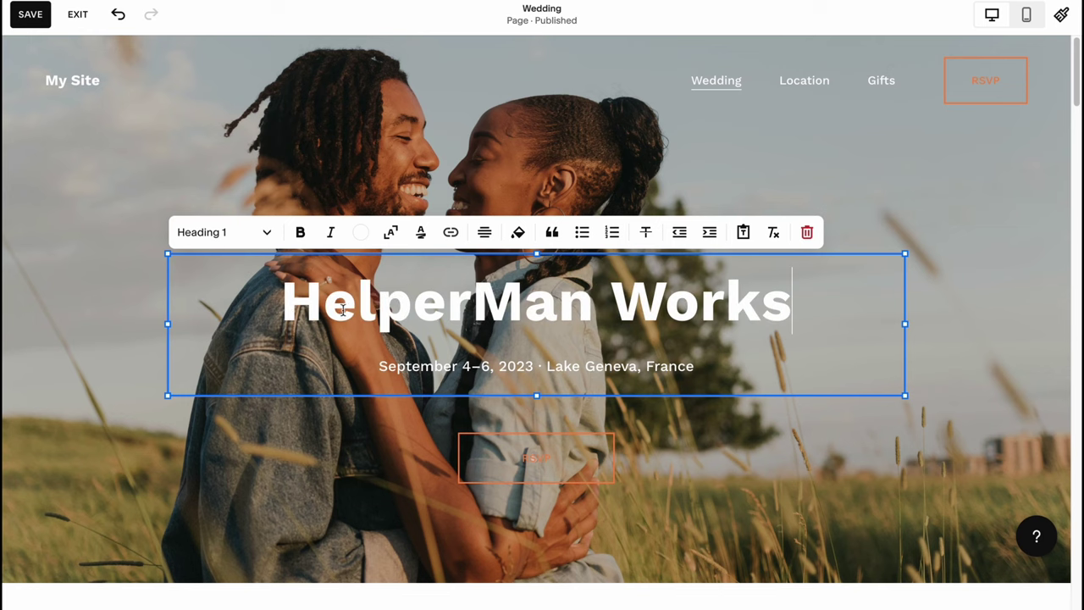
# - Make the 'HelperMan Works' heading bold and italic
pyautogui.moveTo(263, 296); pyautogui.dragTo(860, 311)
pyautogui.click(301, 233)
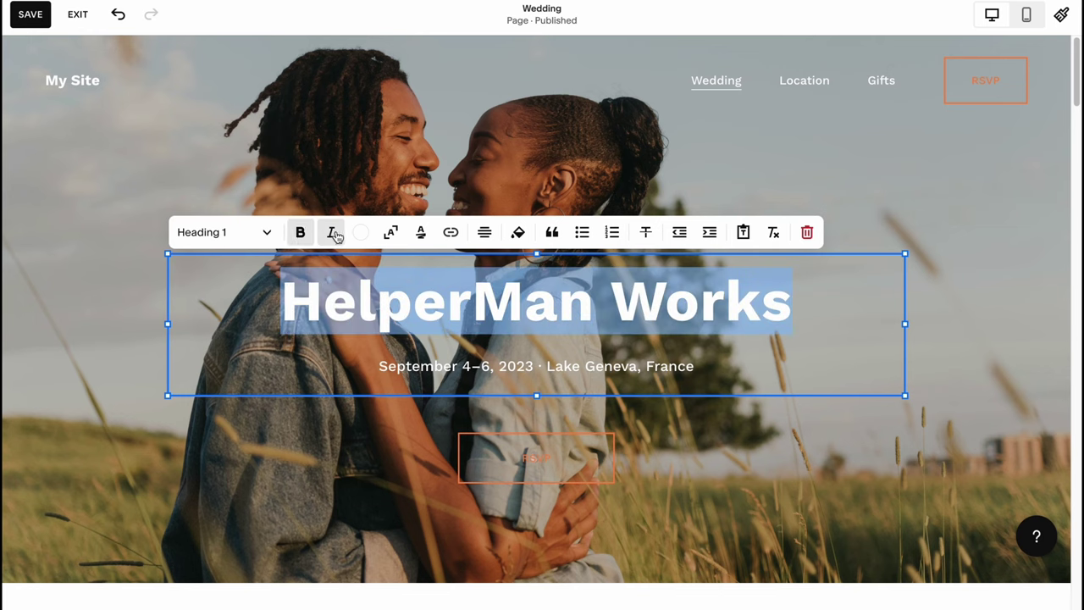
pyautogui.click(331, 232)
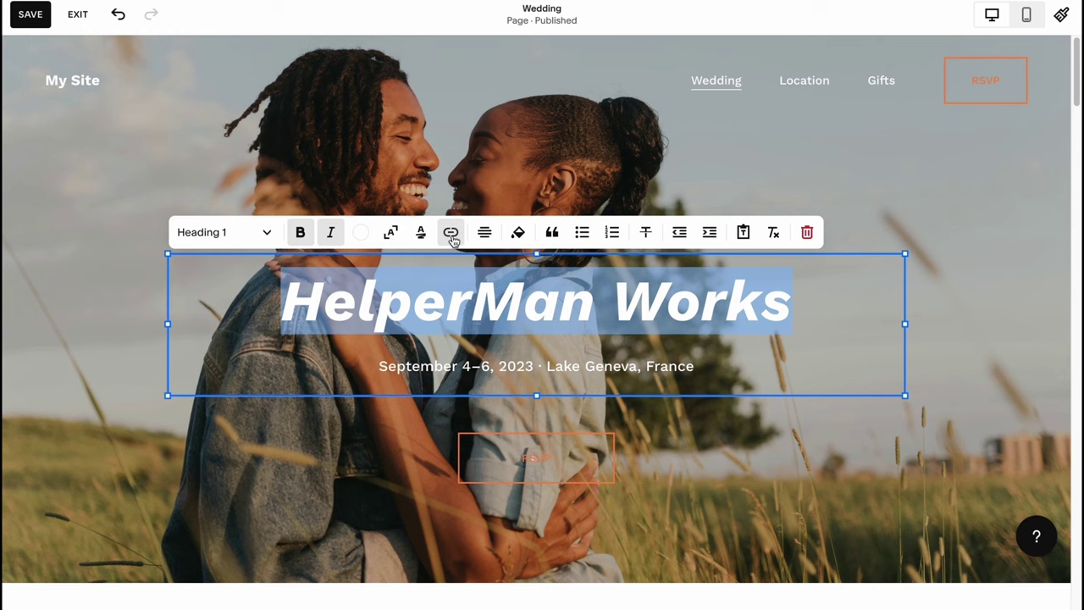
pyautogui.click(633, 179)
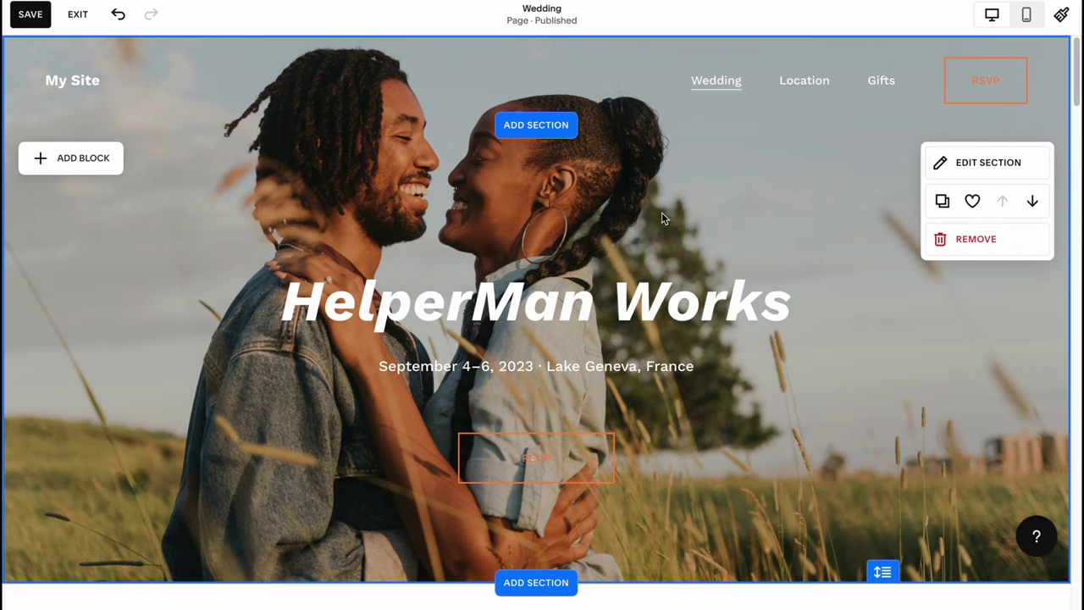
pyautogui.scroll(-3, 282, 239)
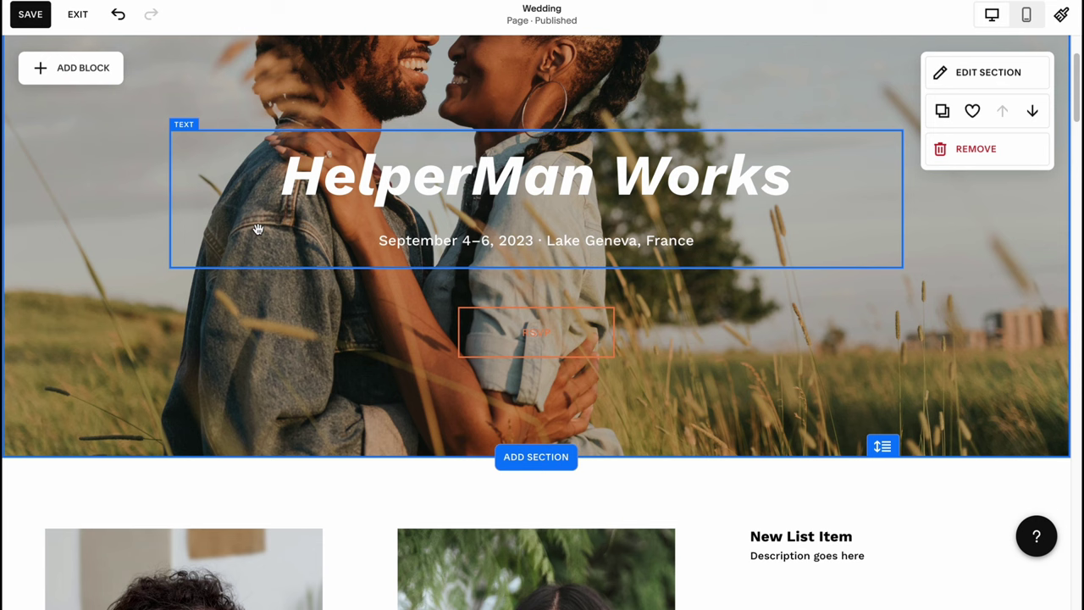
# - Add a button block beside RSVP in the hero and label it 'Buy PhotoSet'
pyautogui.click(80, 67)
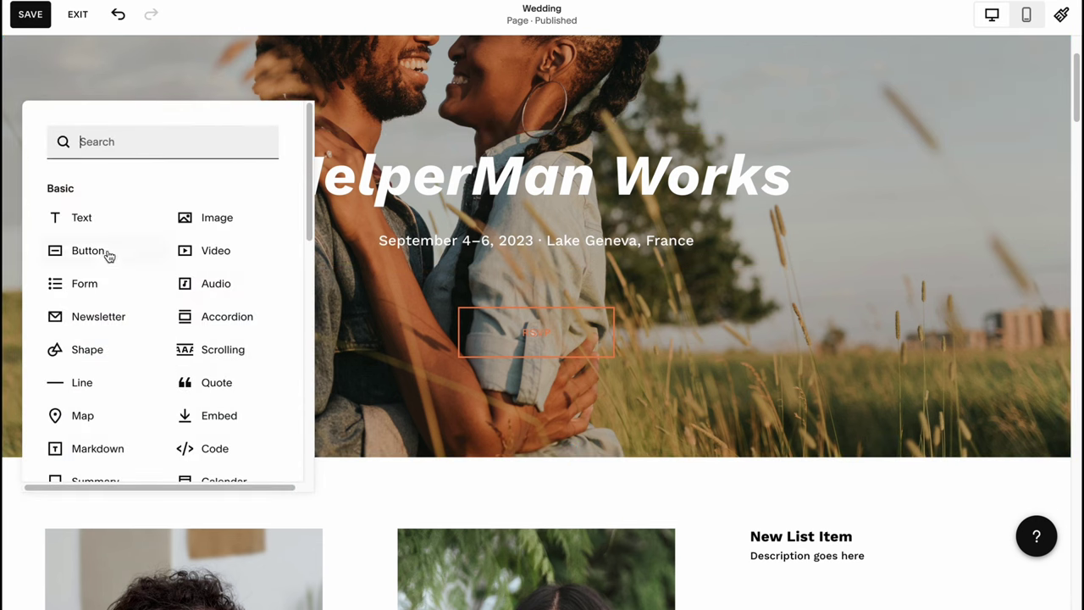
pyautogui.click(109, 254)
pyautogui.moveTo(109, 158); pyautogui.dragTo(699, 334)
pyautogui.moveTo(557, 339); pyautogui.dragTo(415, 333)
pyautogui.click(675, 339)
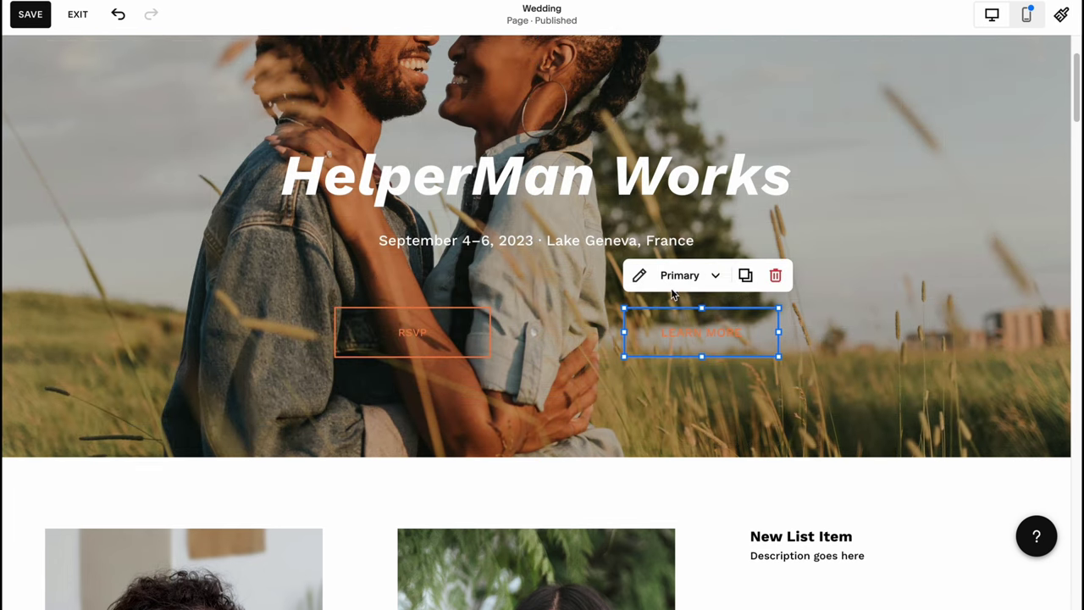
pyautogui.click(639, 275)
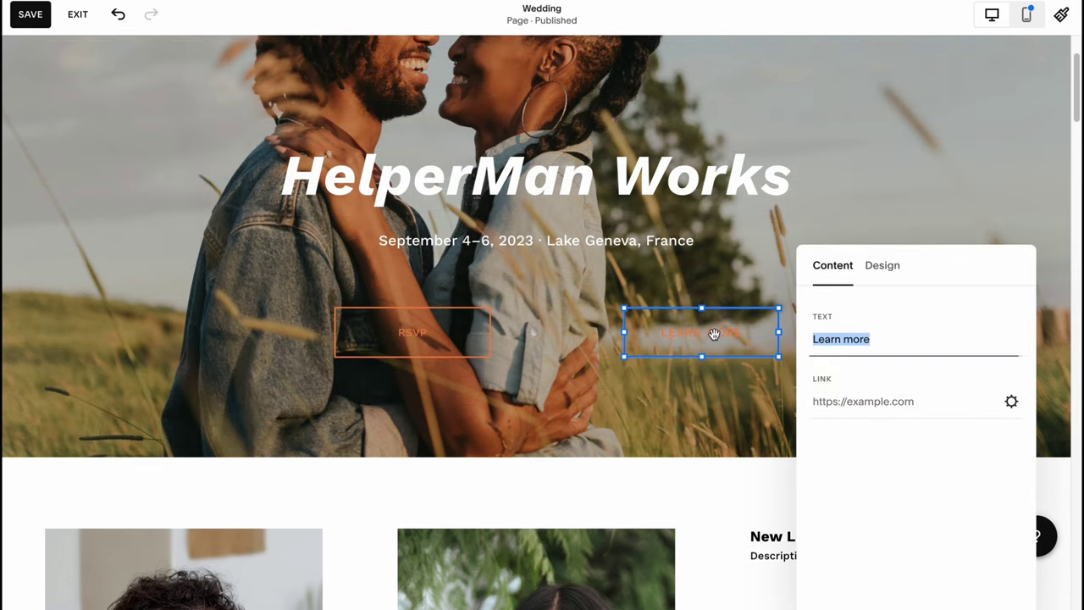
pyautogui.write('Buy PhotoSet')
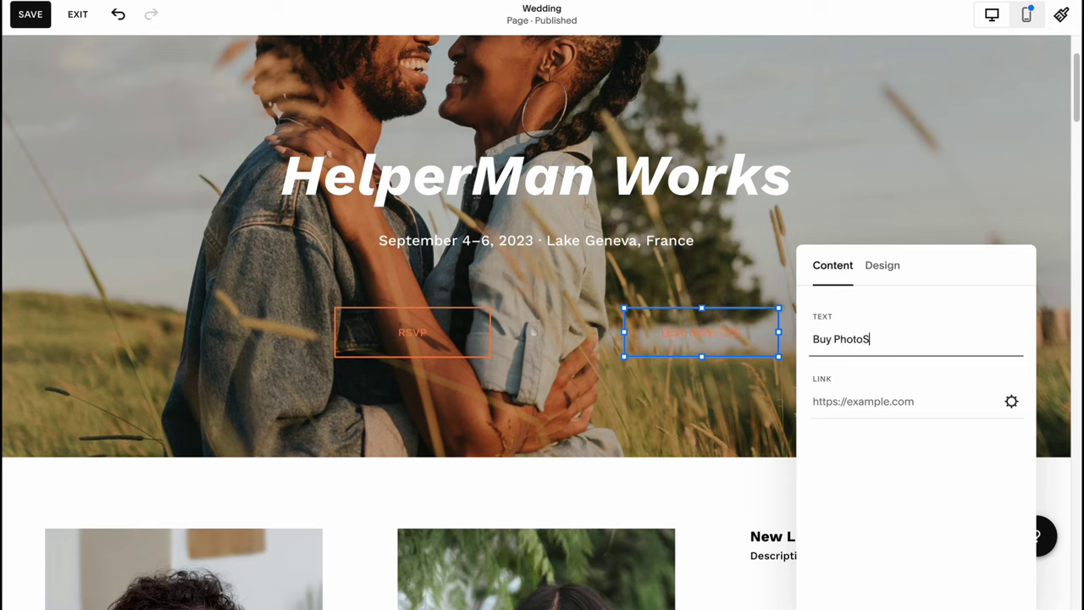
# - Give the Buy PhotoSet button Fit width and Secondary Button style, then align both buttons
pyautogui.click(888, 269)
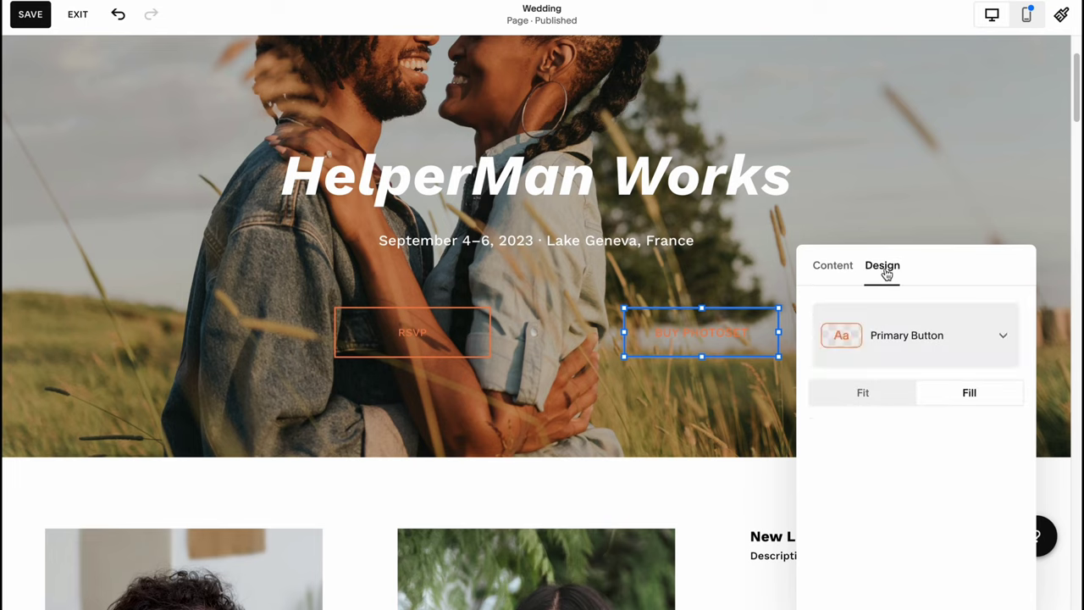
pyautogui.click(865, 397)
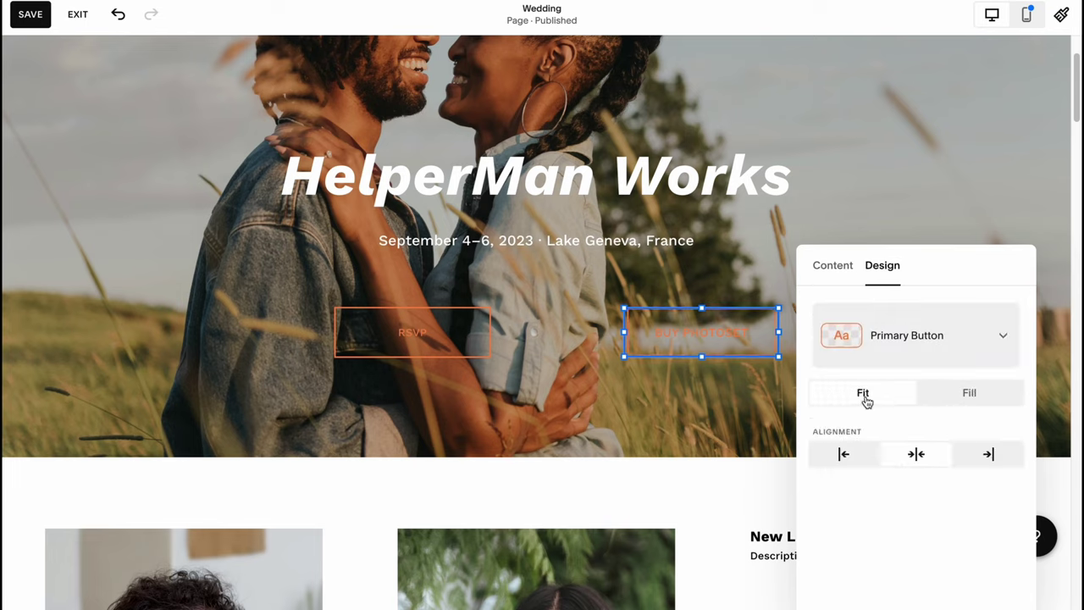
pyautogui.click(935, 353)
pyautogui.click(925, 389)
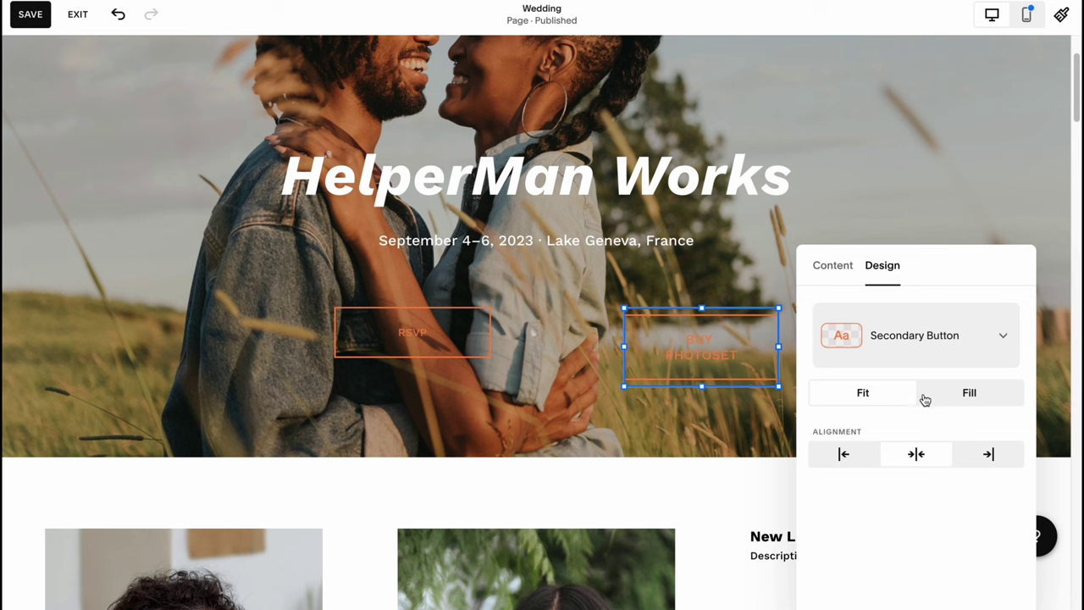
pyautogui.click(909, 225)
pyautogui.moveTo(706, 353); pyautogui.dragTo(694, 335)
pyautogui.click(889, 190)
pyautogui.click(733, 390)
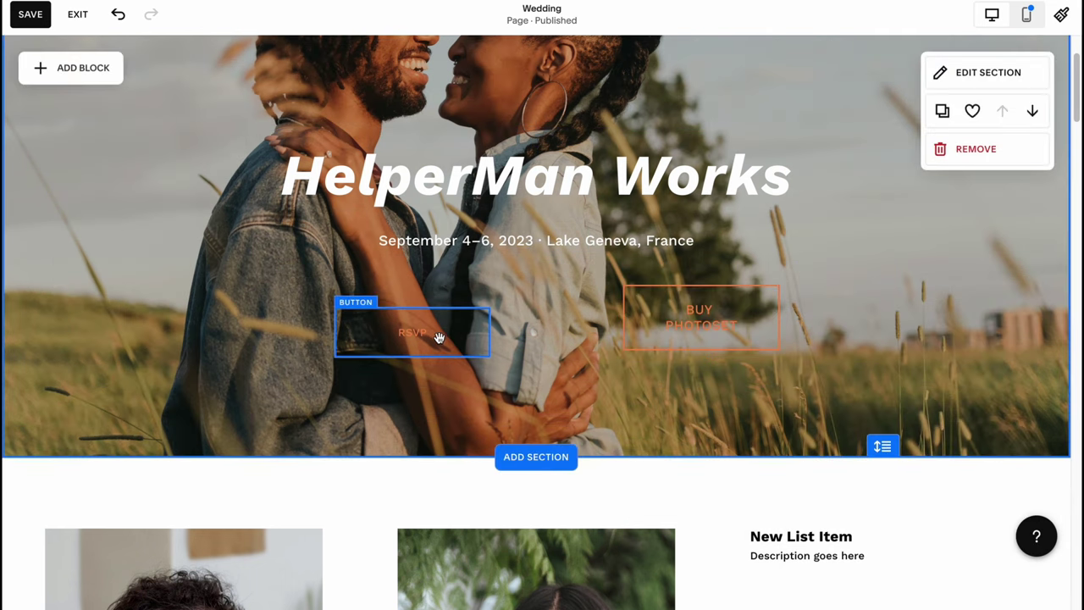
pyautogui.moveTo(439, 338); pyautogui.dragTo(399, 336)
pyautogui.scroll(2, 682, 375)
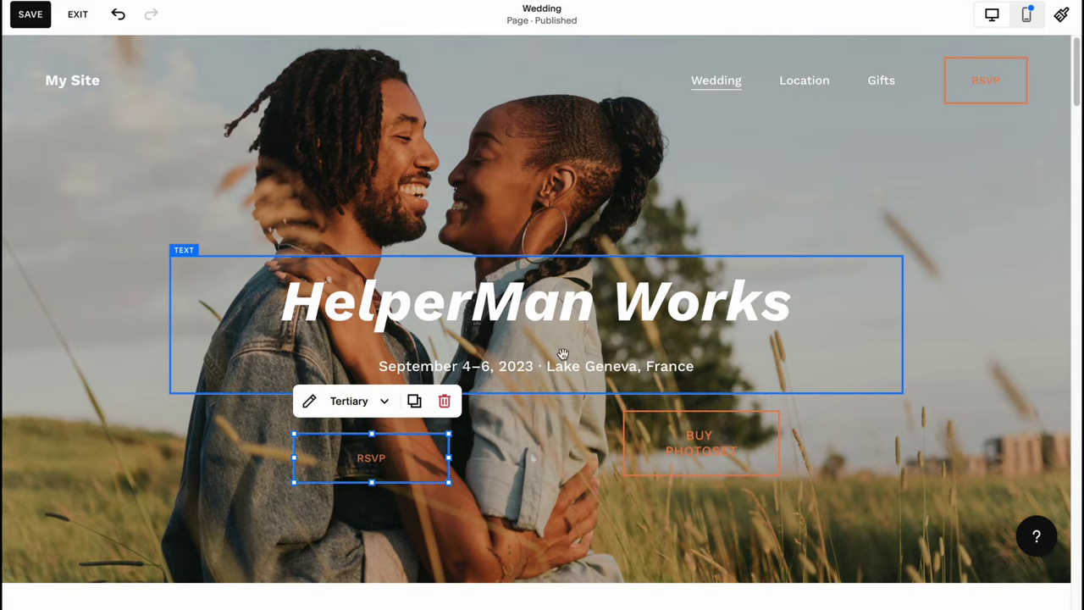
pyautogui.click(223, 174)
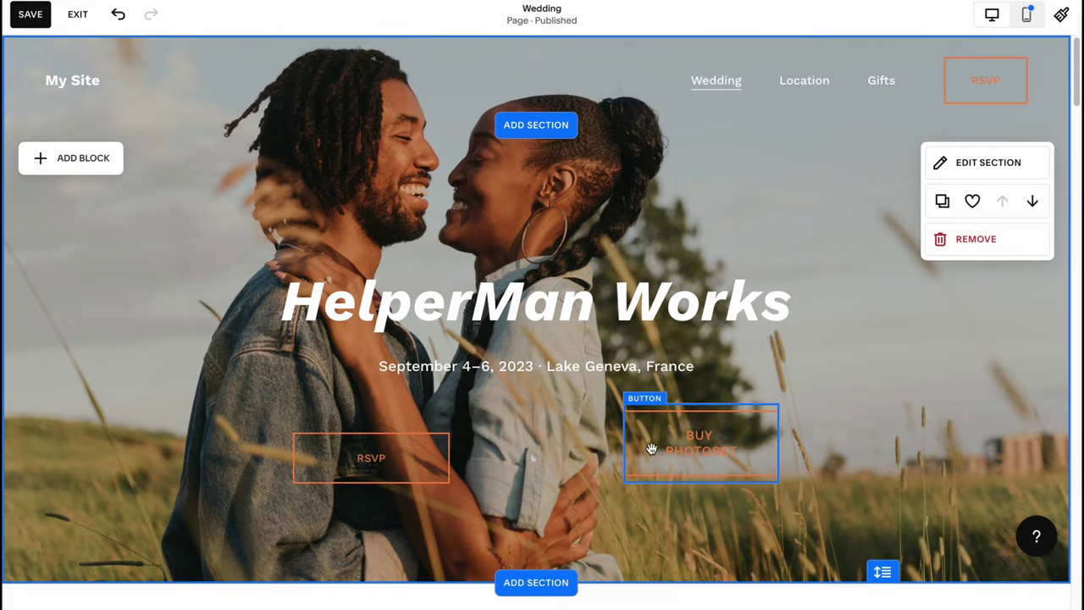
# - Replace the photo above Dario's Story with the free stock landscape of green hills and yellow flowers
pyautogui.scroll(-12, 669, 448)
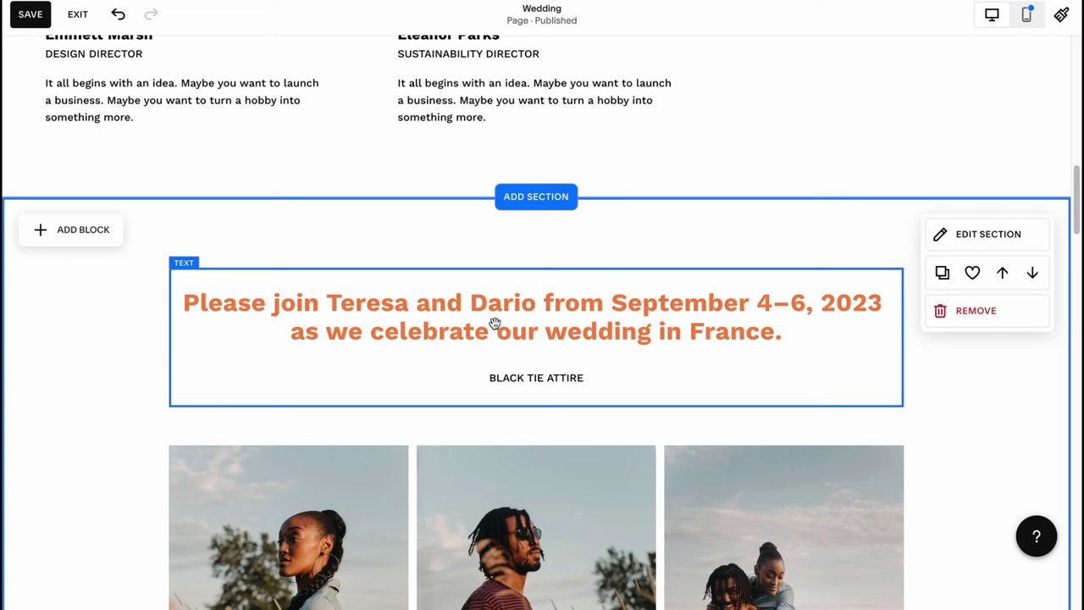
pyautogui.click(624, 346)
pyautogui.scroll(-4, 513, 377)
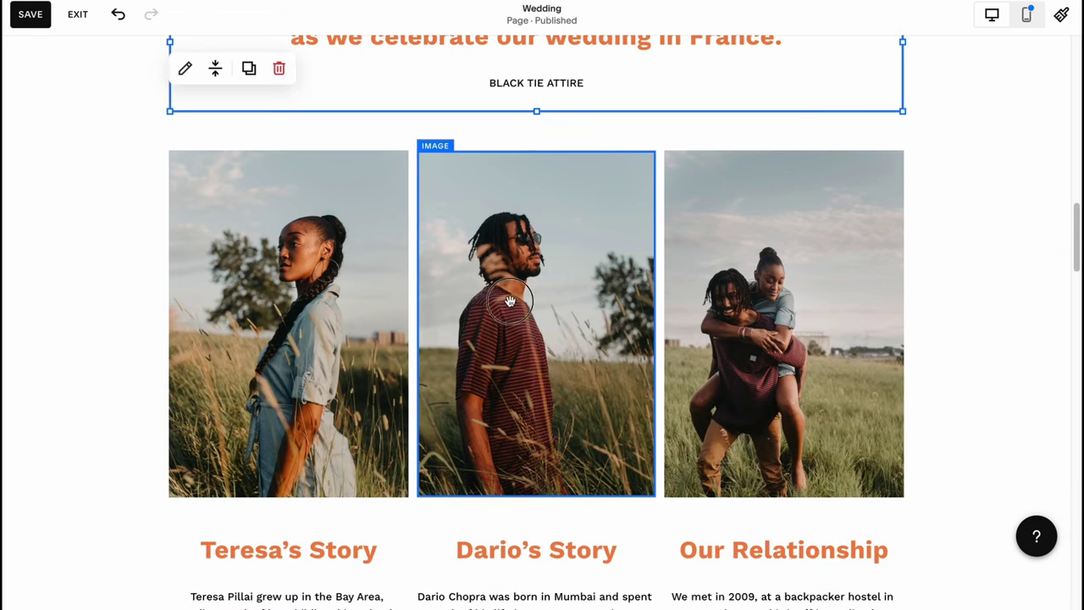
pyautogui.click(573, 326)
pyautogui.click(433, 119)
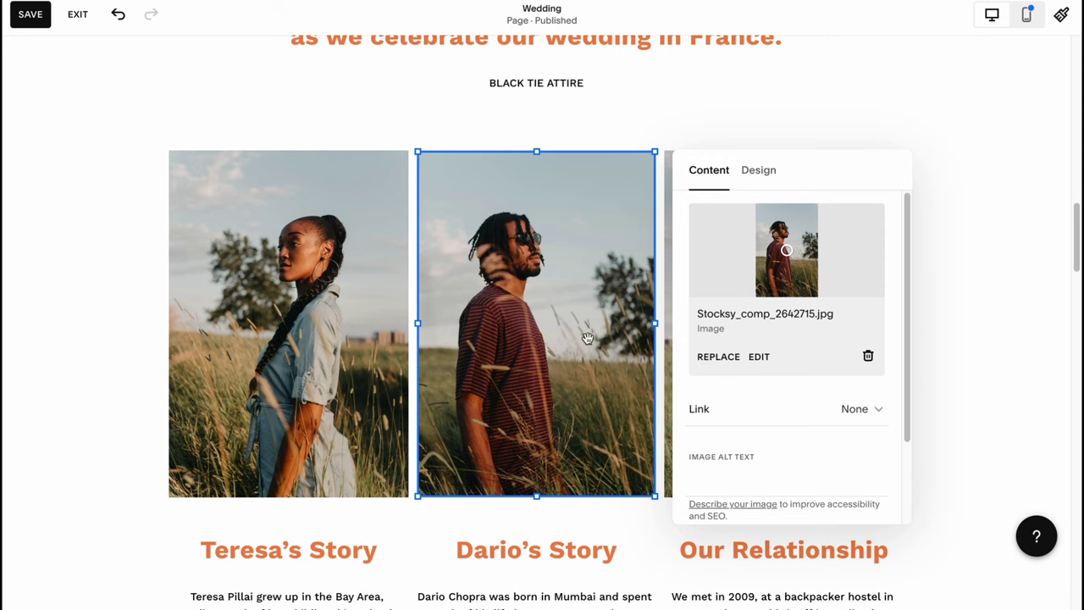
pyautogui.click(719, 356)
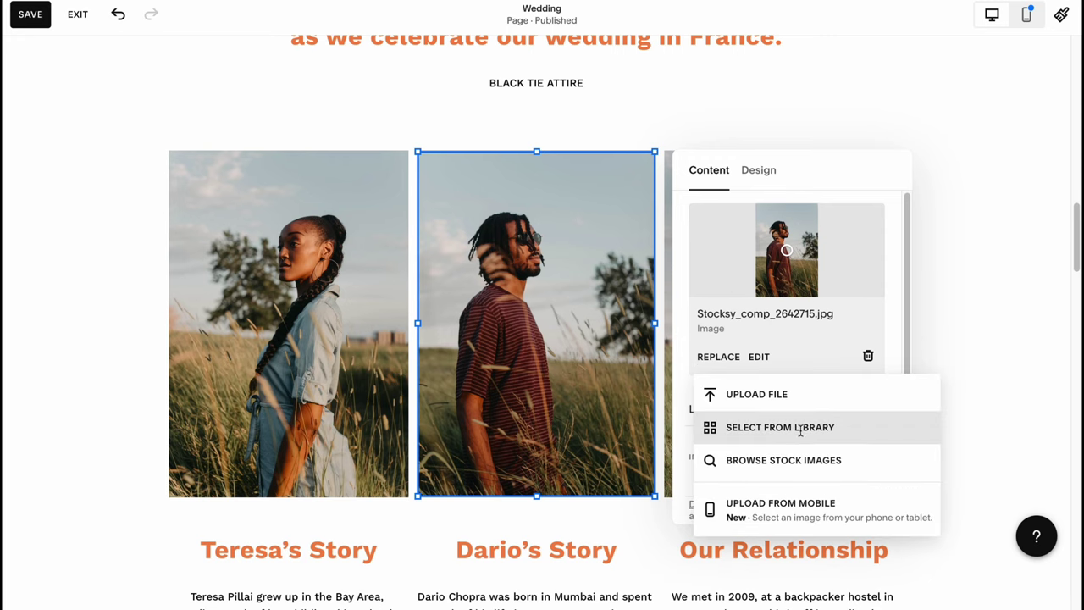
pyautogui.click(791, 462)
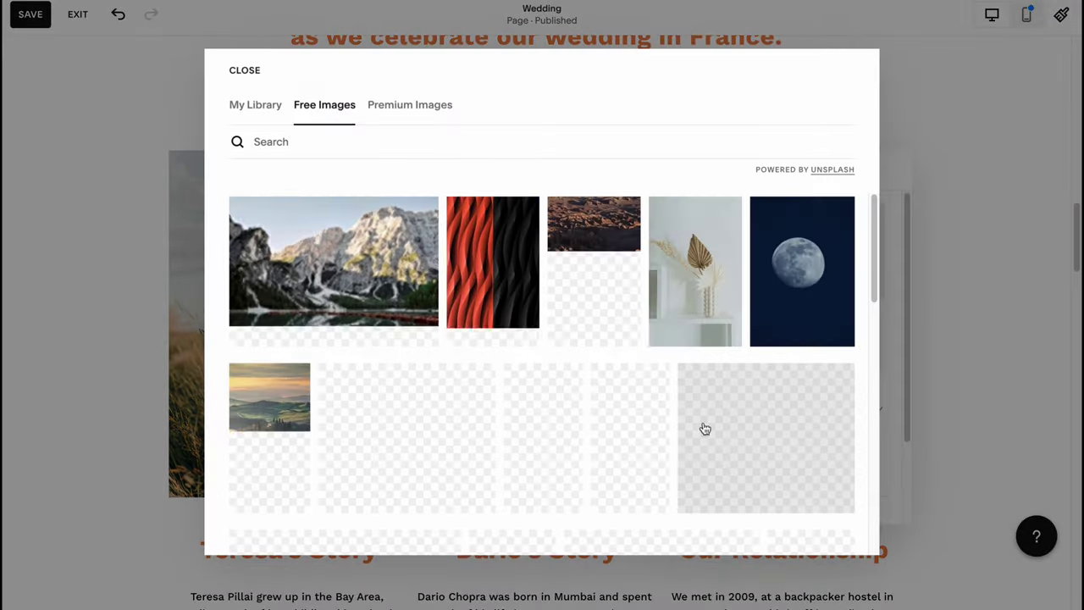
pyautogui.scroll(-1, 394, 342)
pyautogui.click(281, 395)
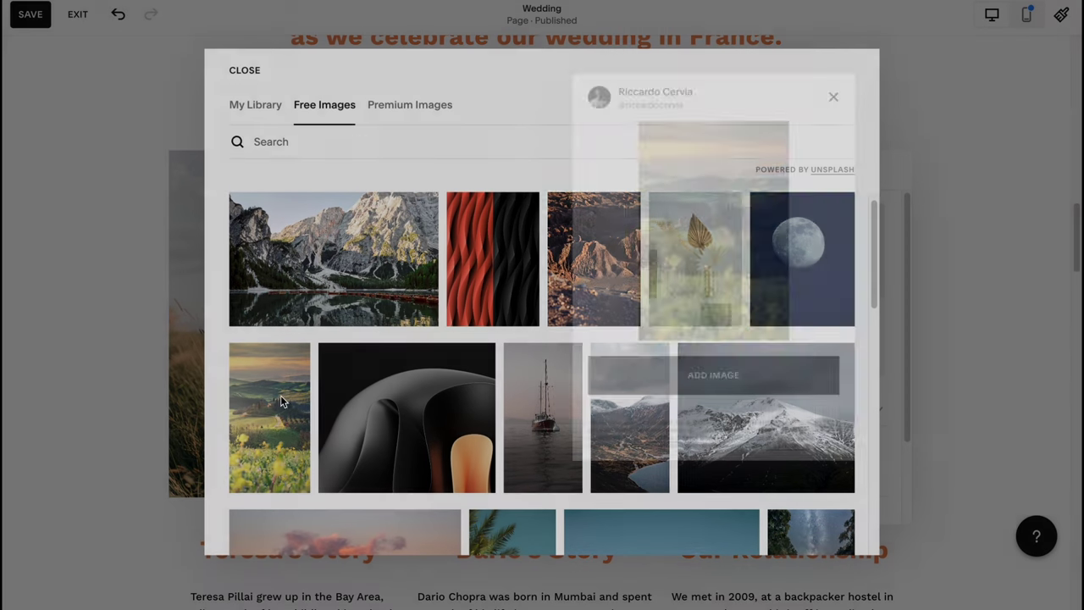
pyautogui.click(703, 387)
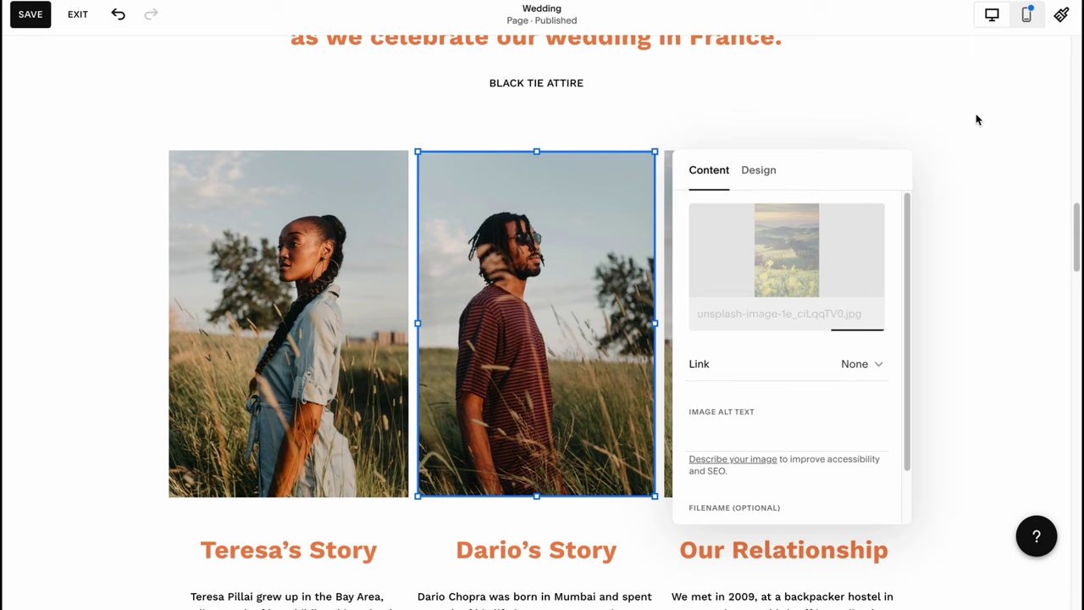
pyautogui.click(986, 155)
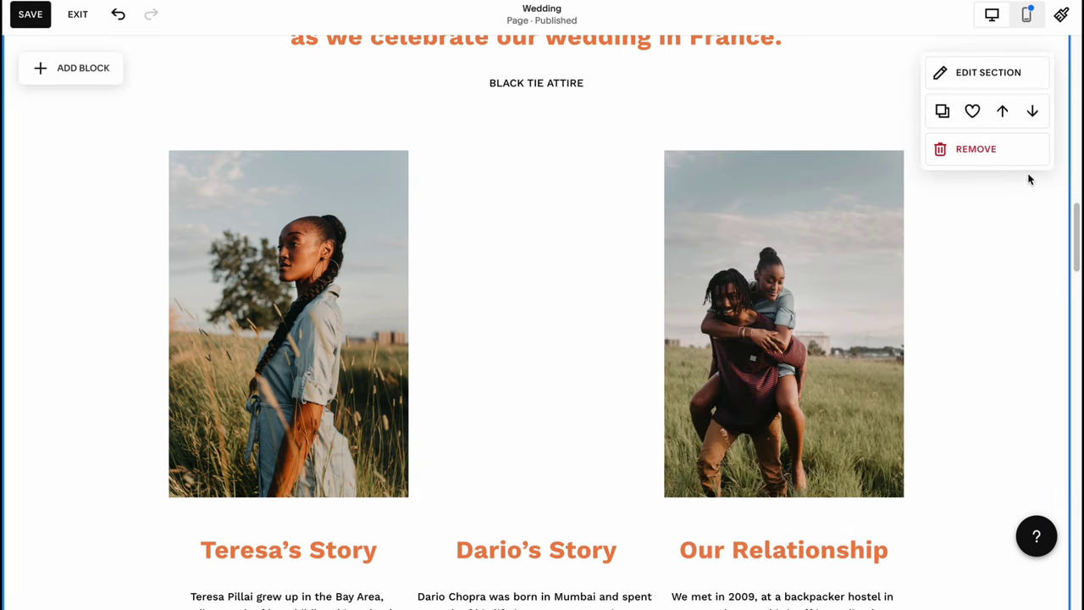
# - Save the Wedding page edits and exit the page editor
pyautogui.click(26, 18)
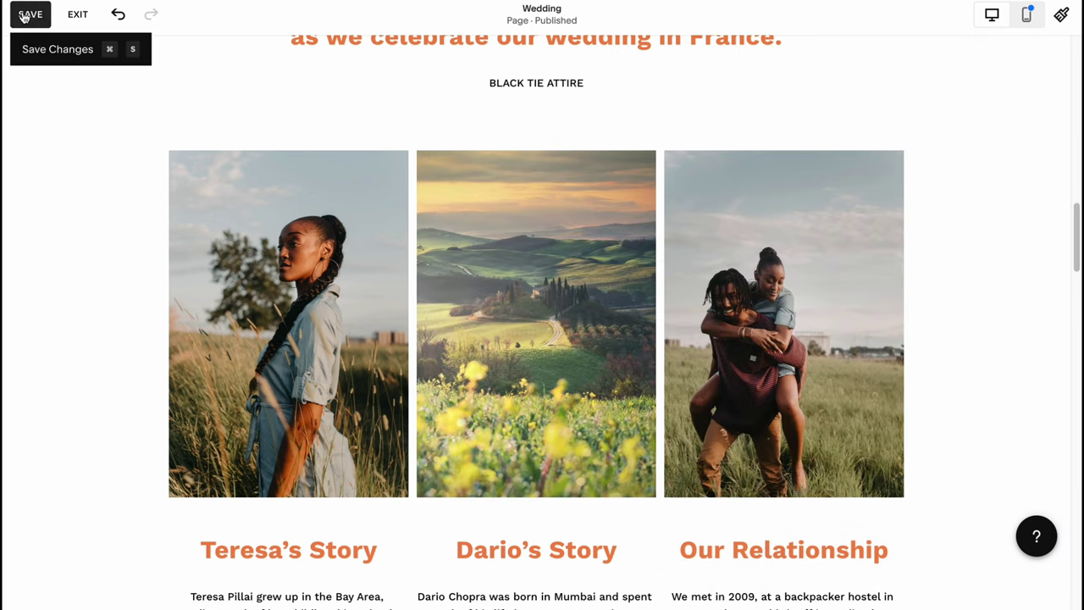
pyautogui.scroll(15, 459, 288)
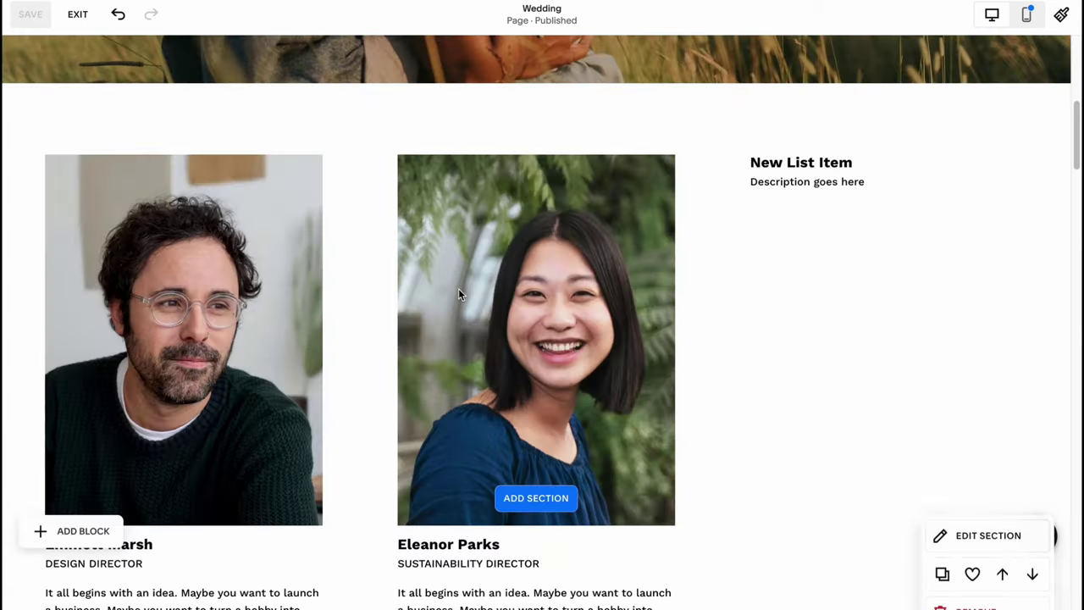
pyautogui.moveTo(270, 62)
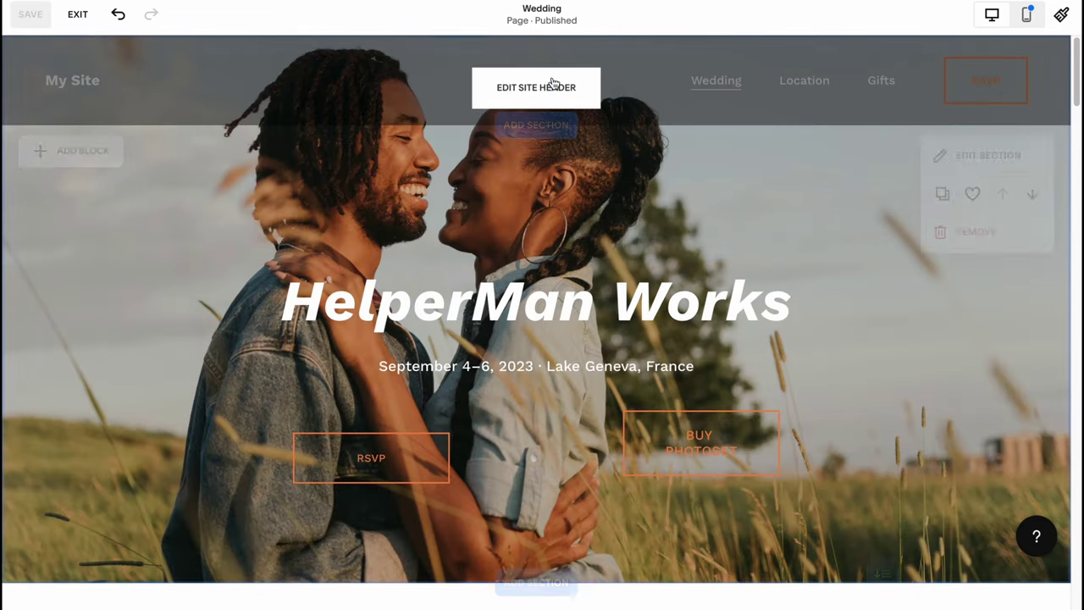
pyautogui.click(77, 14)
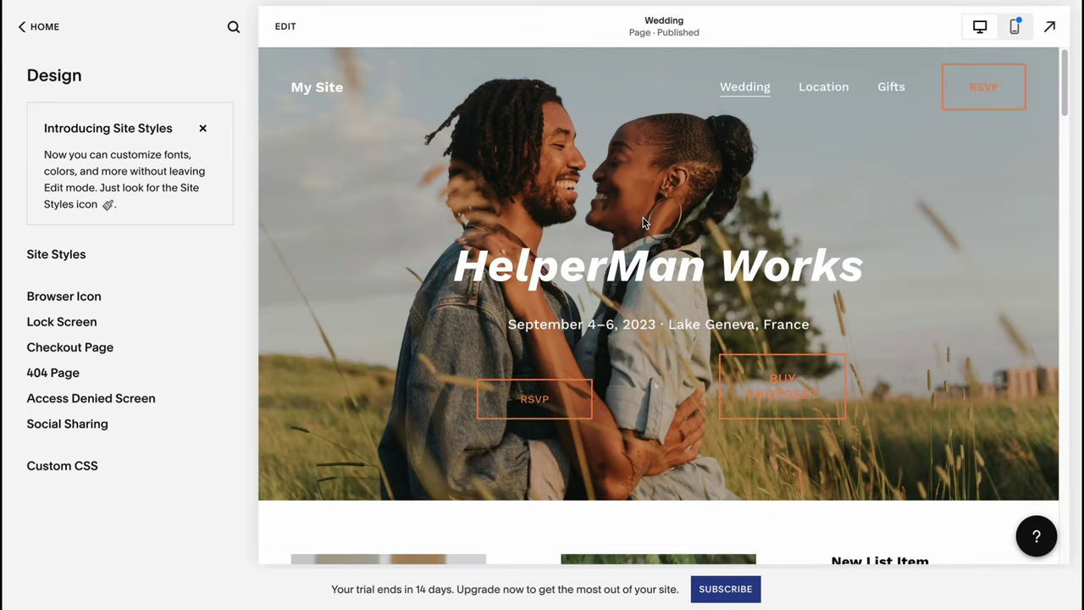
pyautogui.scroll(-5, 664, 246)
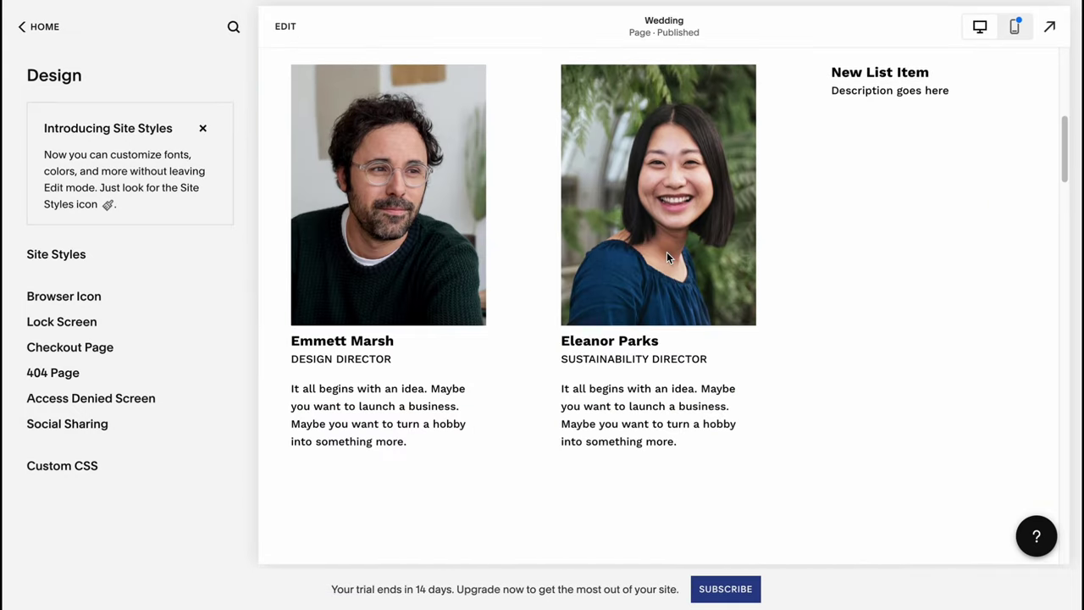
pyautogui.scroll(5, 666, 251)
# - Go to the account Dashboard and open My Site's Settings
pyautogui.click(37, 32)
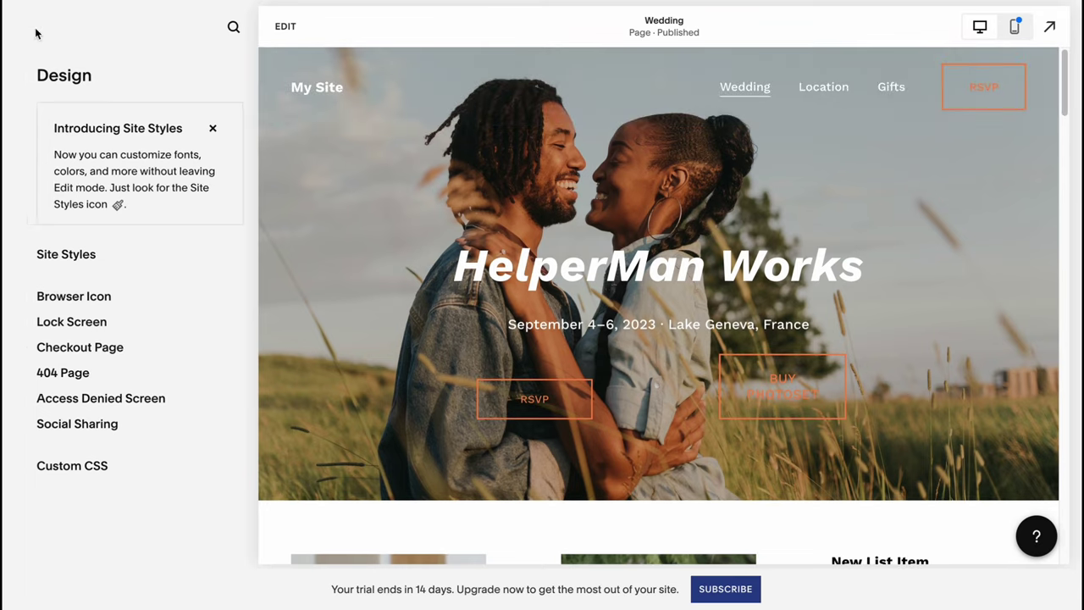
pyautogui.click(37, 27)
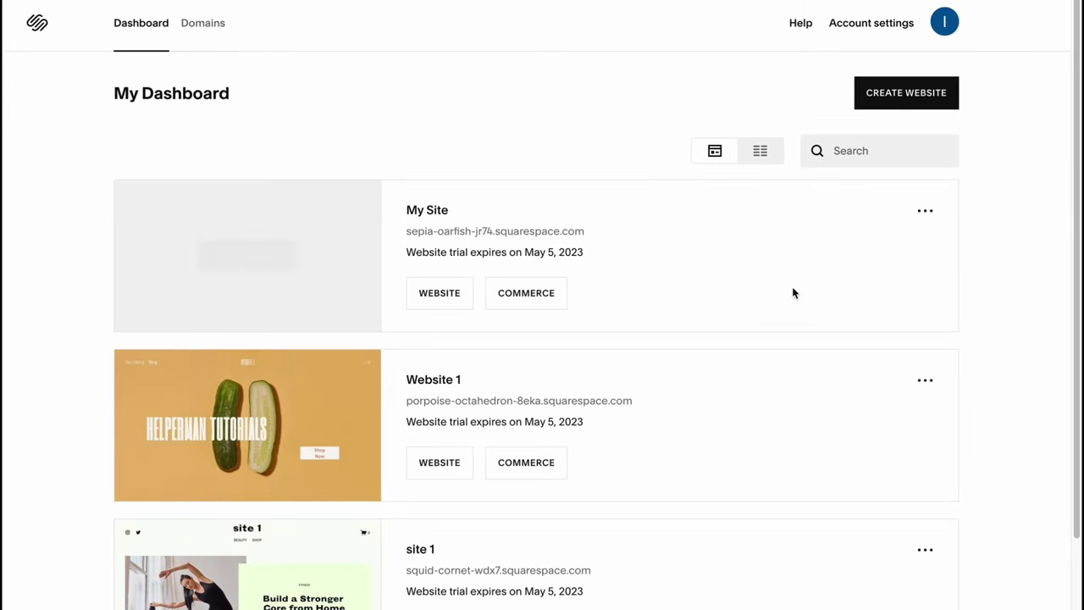
pyautogui.moveTo(408, 230); pyautogui.dragTo(618, 232)
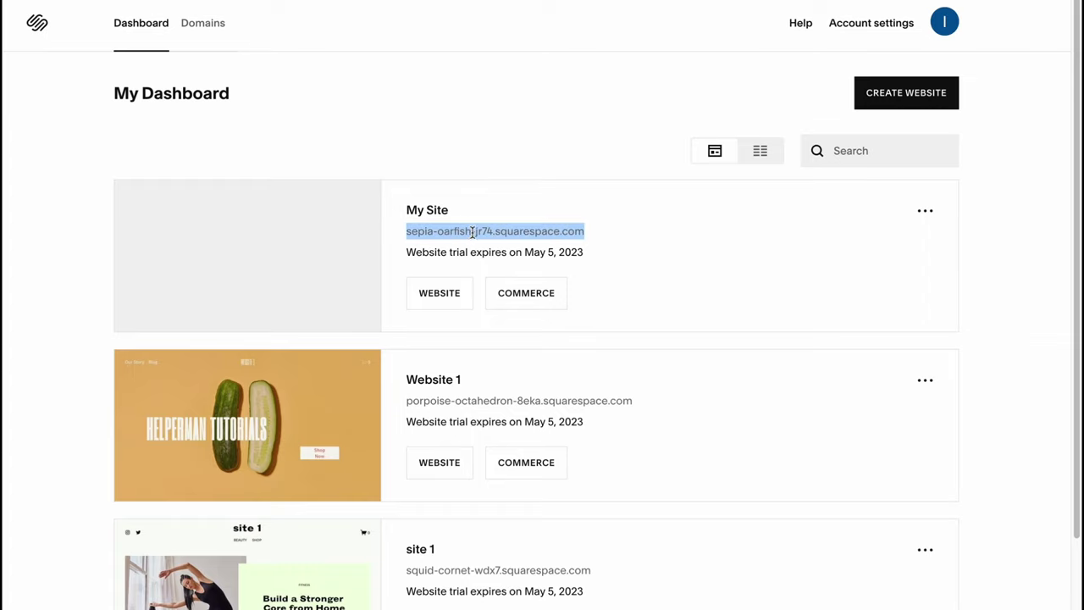
pyautogui.click(925, 211)
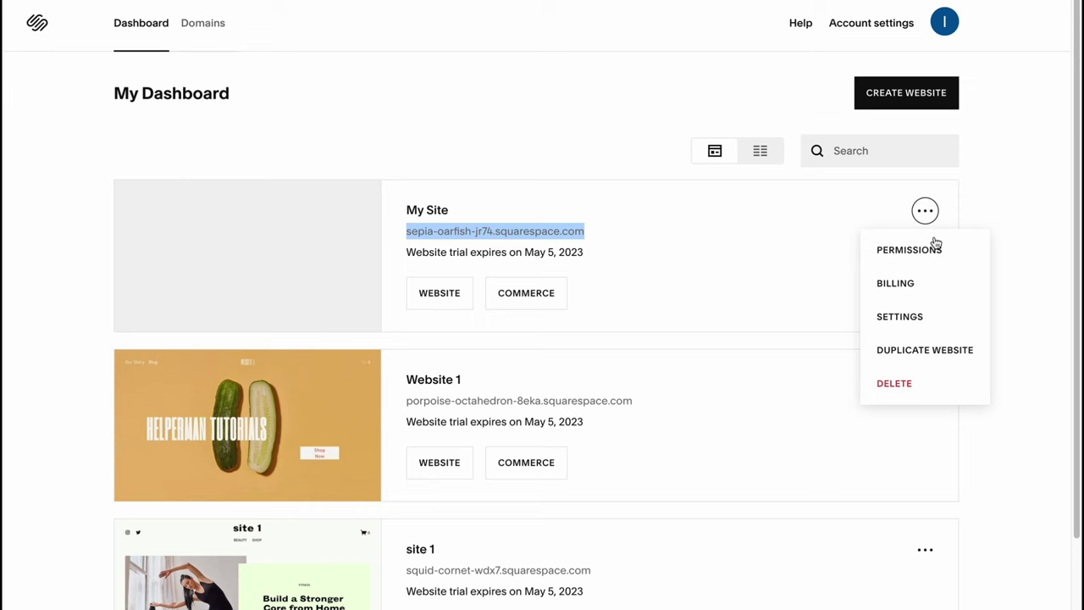
pyautogui.click(908, 317)
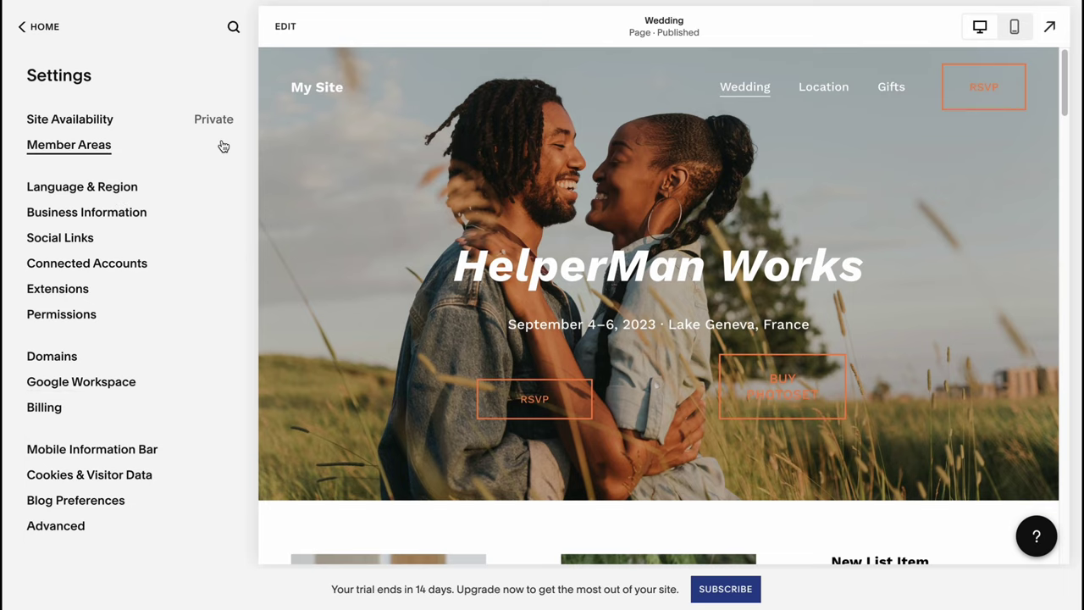
pyautogui.click(726, 587)
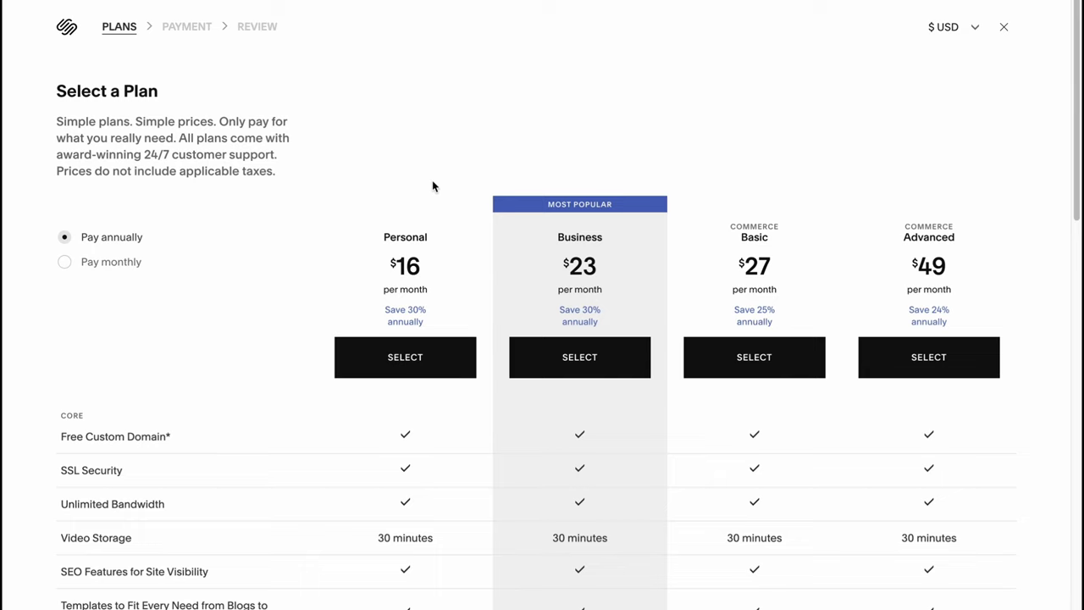
pyautogui.scroll(-3, 585, 268)
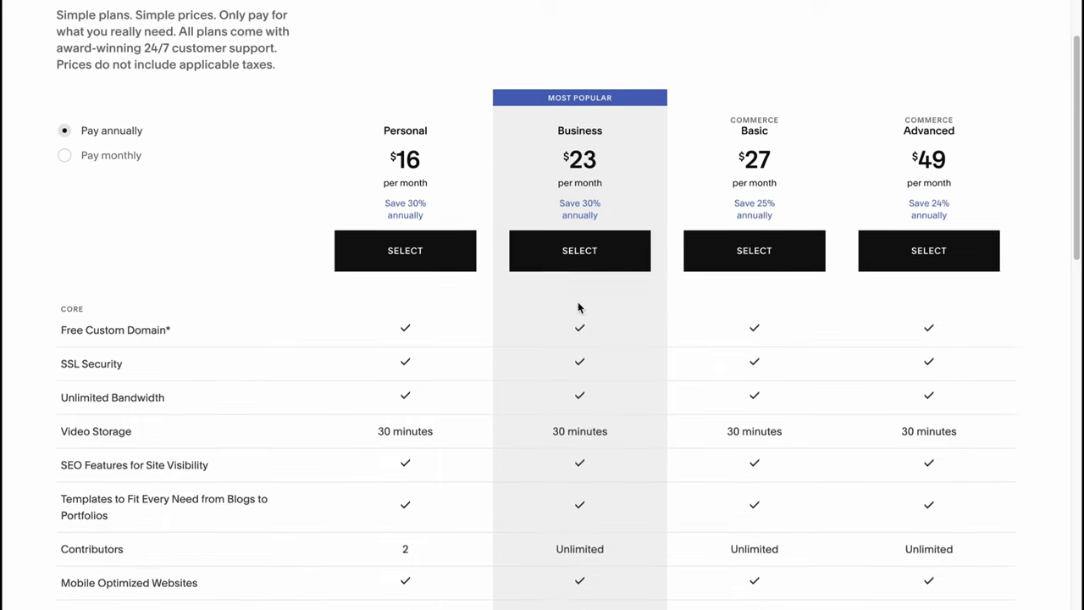
pyautogui.scroll(-3, 560, 323)
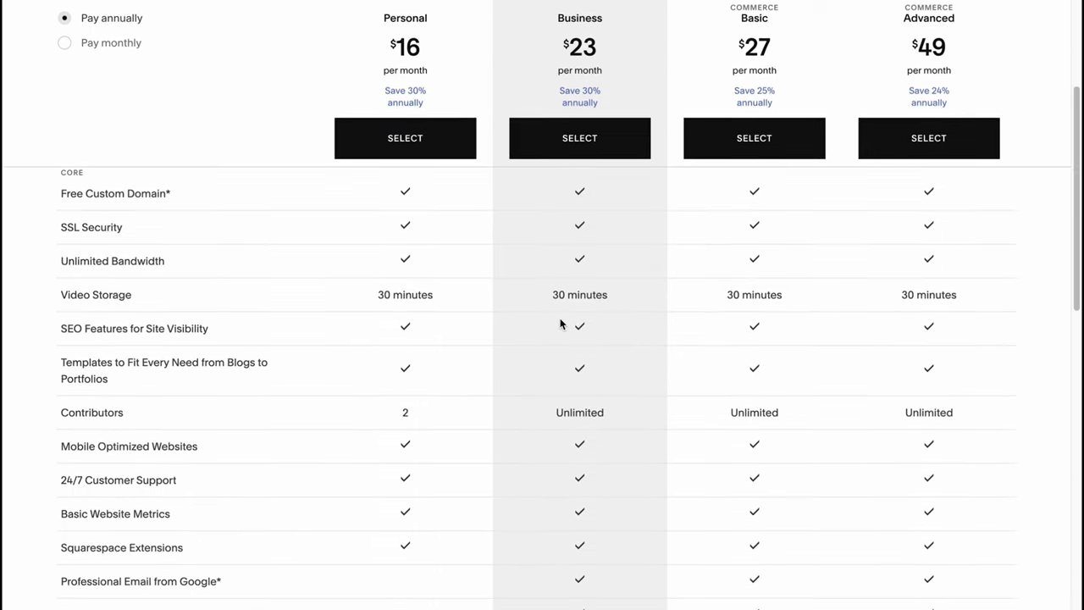
pyautogui.scroll(-3, 560, 323)
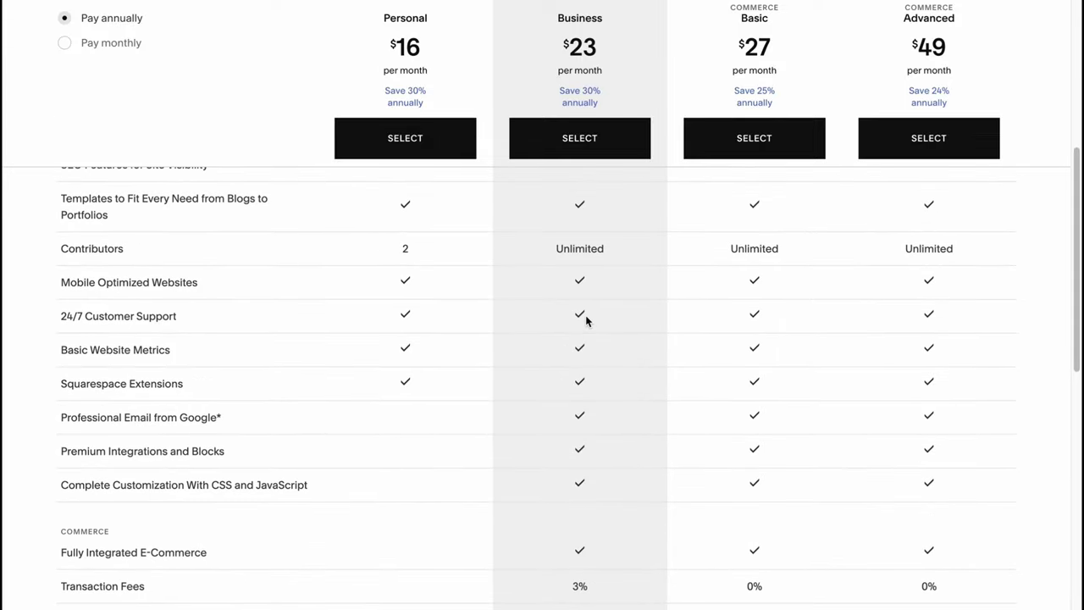
pyautogui.scroll(10, 585, 315)
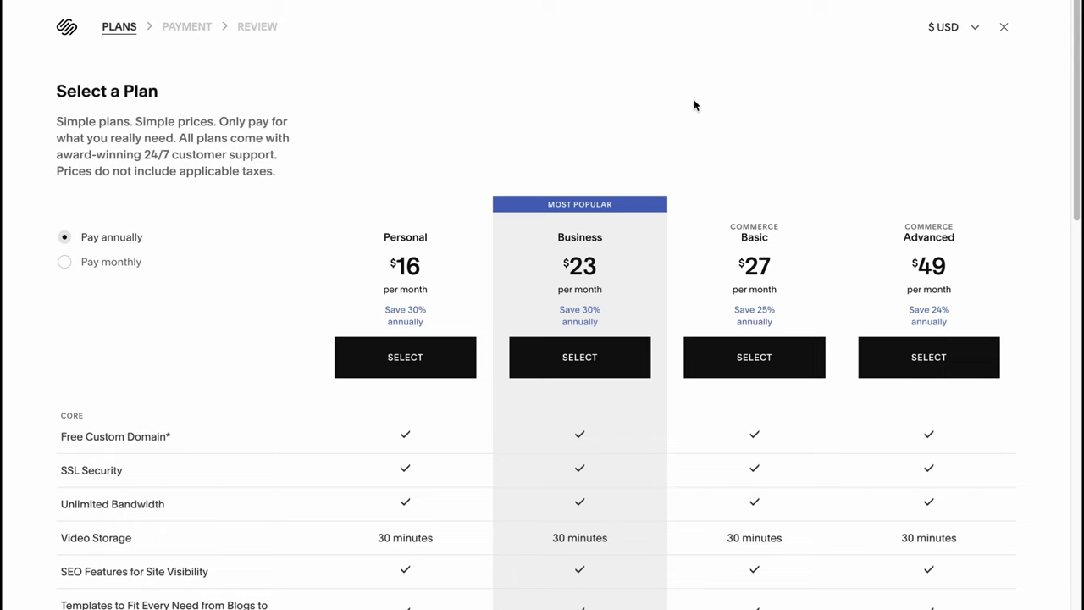
pyautogui.click(1003, 27)
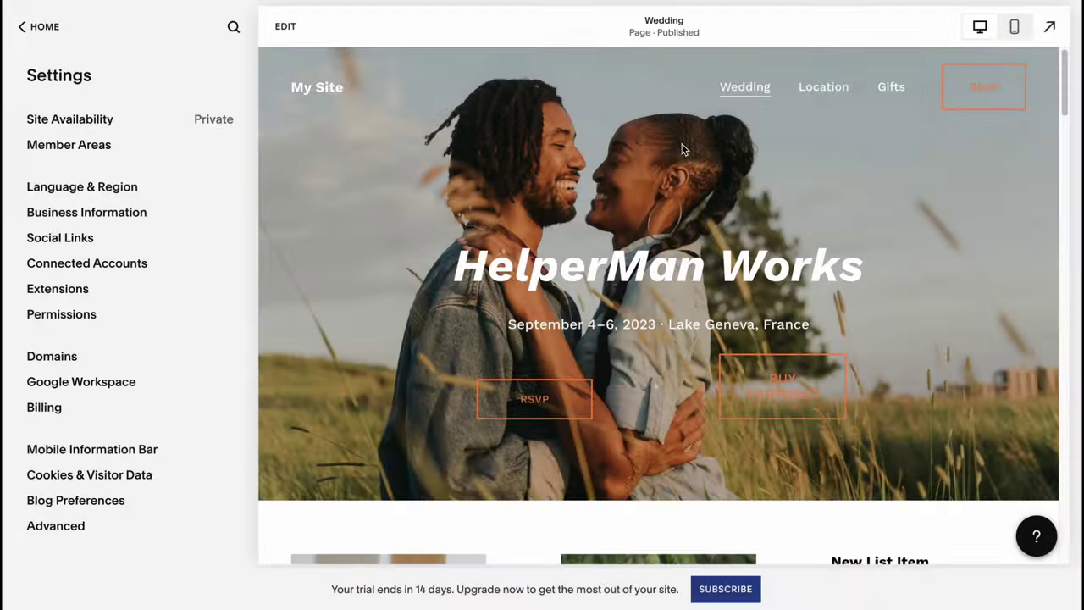